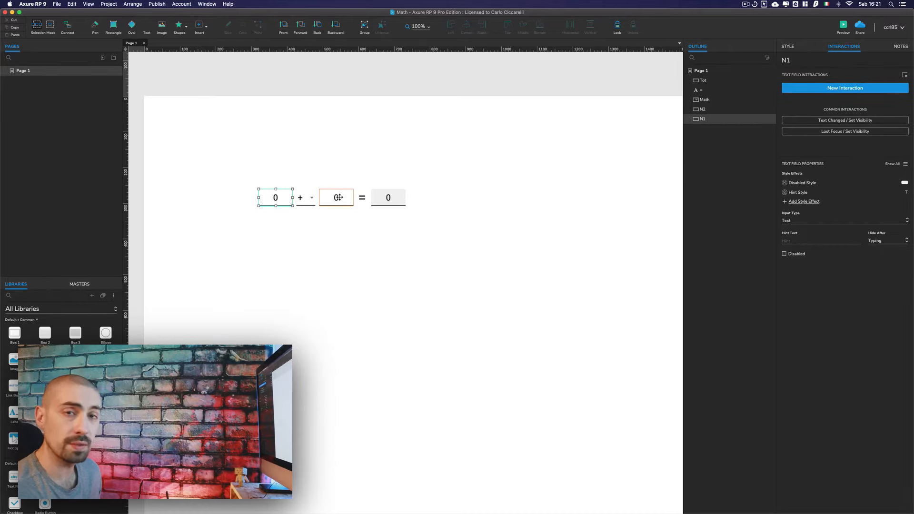
# Step: Open the operator droplist's options to review them, then close the list without changes
pyautogui.click(305, 196)
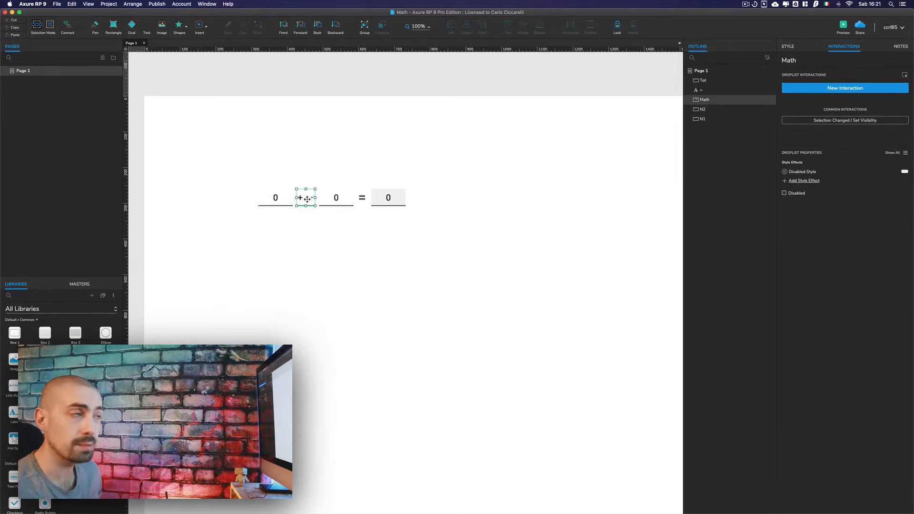
pyautogui.doubleClick(310, 197)
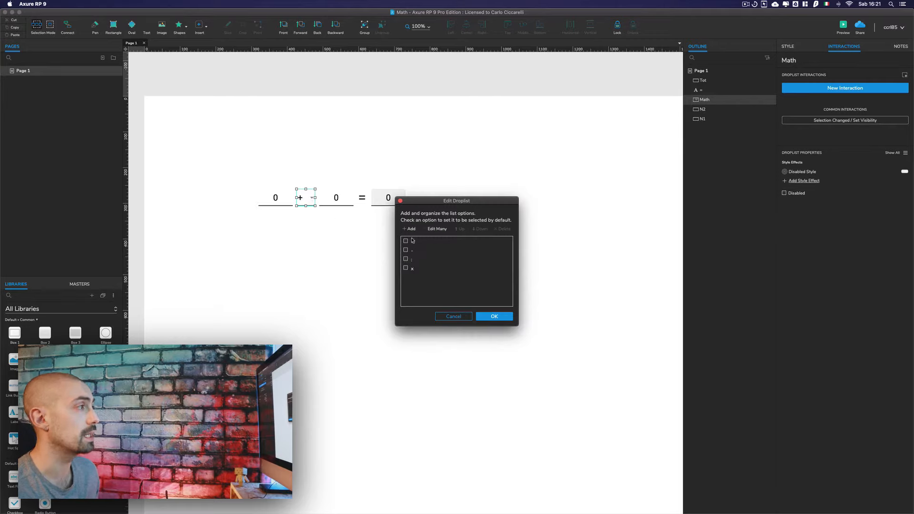
pyautogui.press('Return')
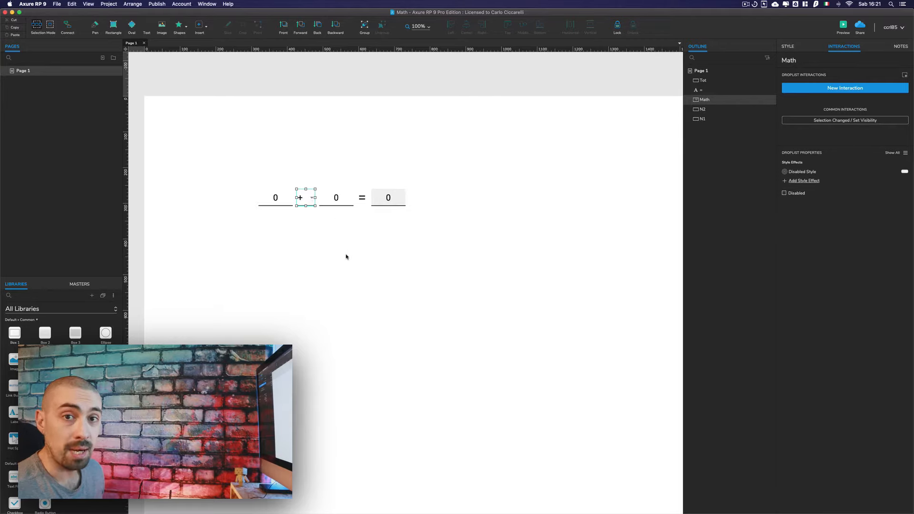
pyautogui.click(254, 194)
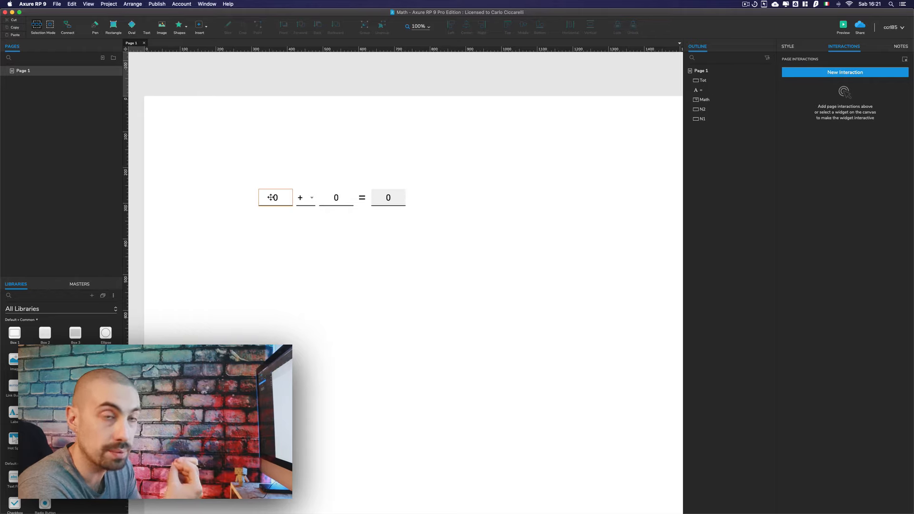
# Step: Add a Text Changed interaction with Set Variable Value to the first number field, creating a global variable named N1
pyautogui.moveTo(237, 176); pyautogui.dragTo(275, 213)
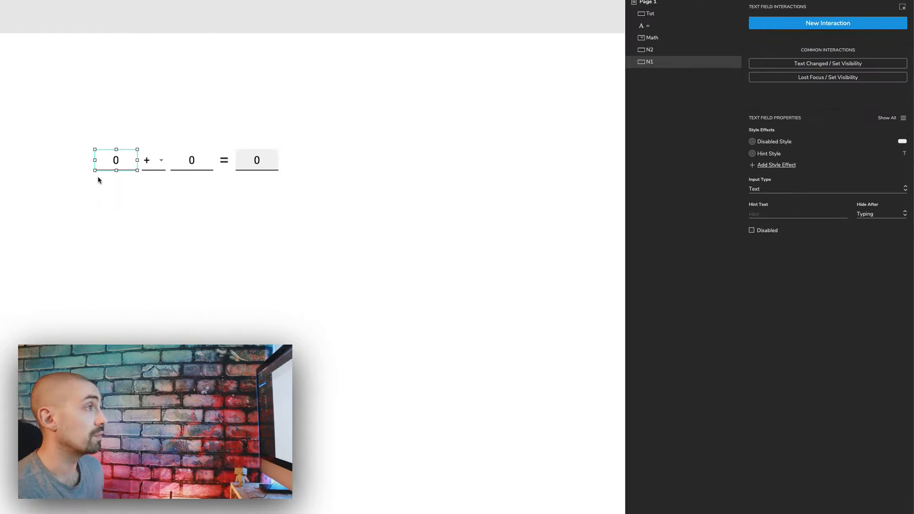
pyautogui.click(813, 26)
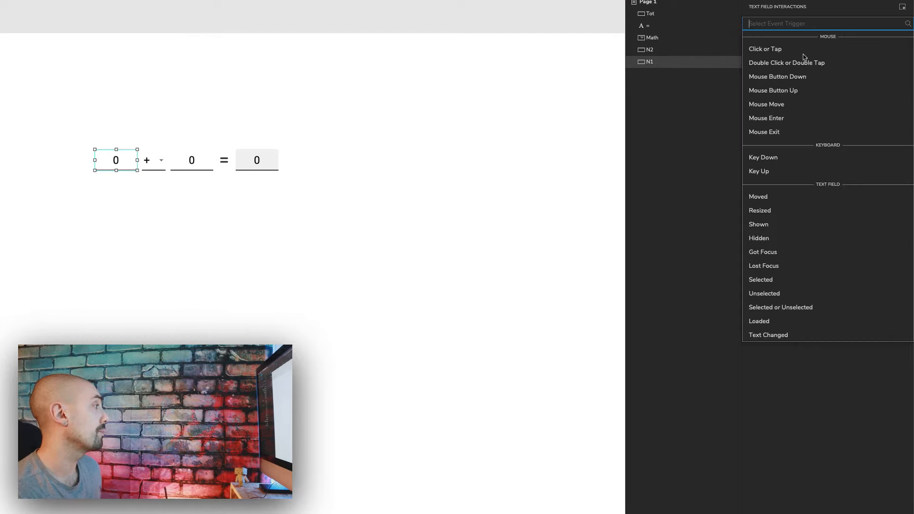
pyautogui.click(768, 336)
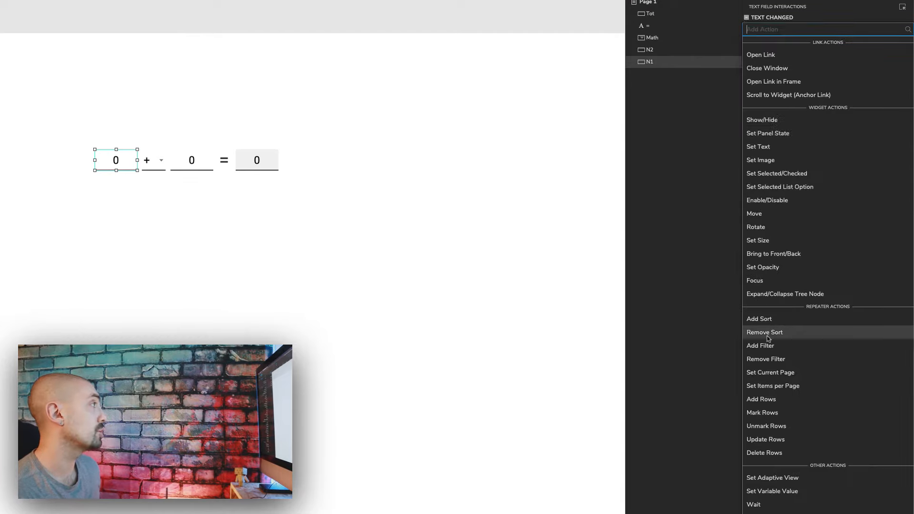
pyautogui.click(779, 491)
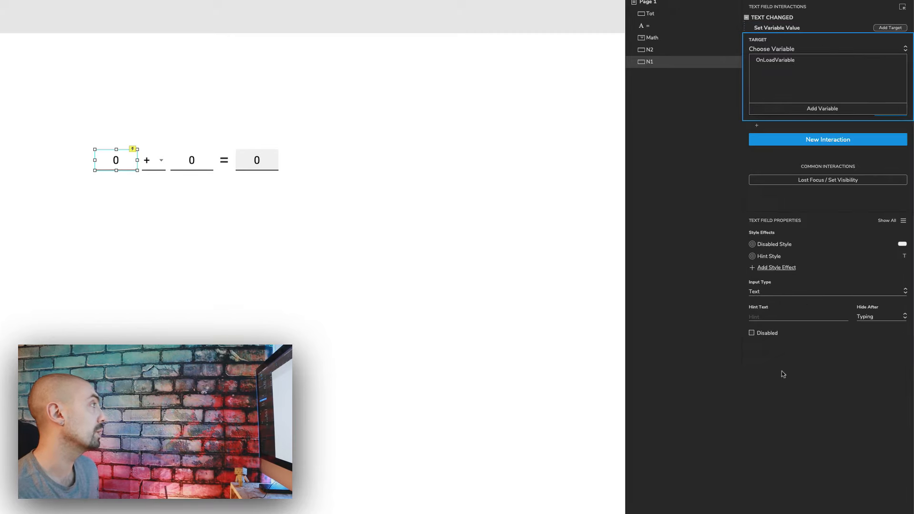
pyautogui.click(820, 109)
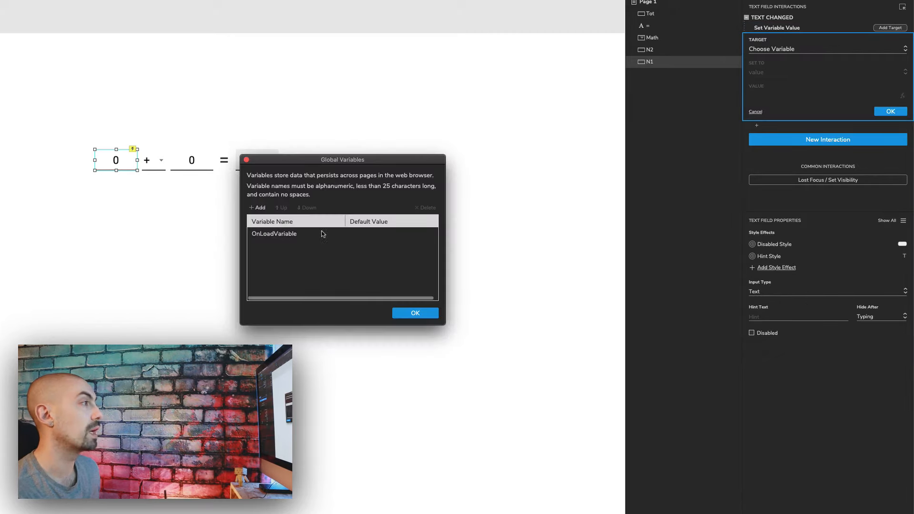
pyautogui.click(259, 208)
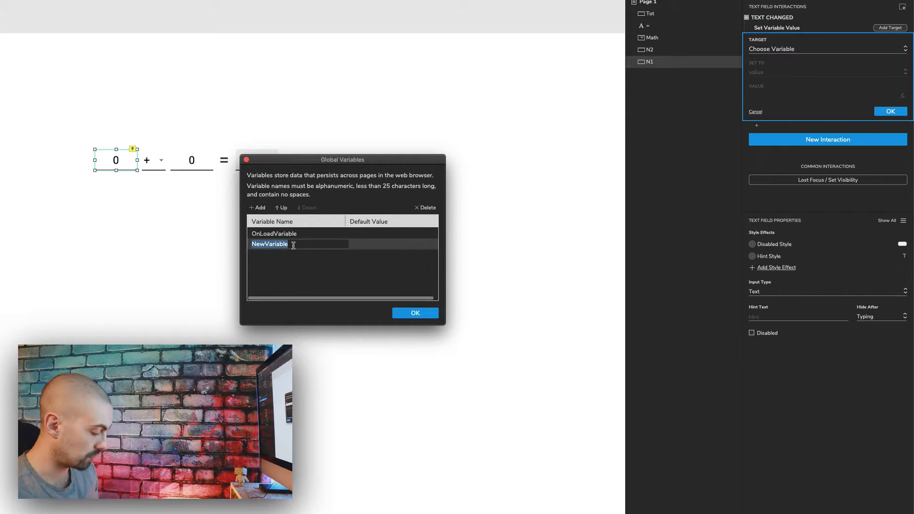
pyautogui.write('N1')
pyautogui.click(414, 312)
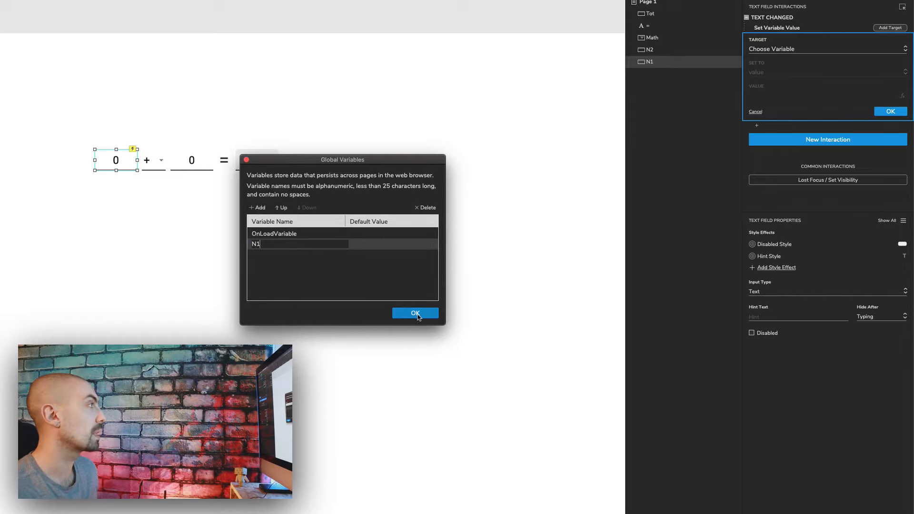
# Step: Set the action to assign variable N1 the text on this widget and confirm it
pyautogui.click(799, 54)
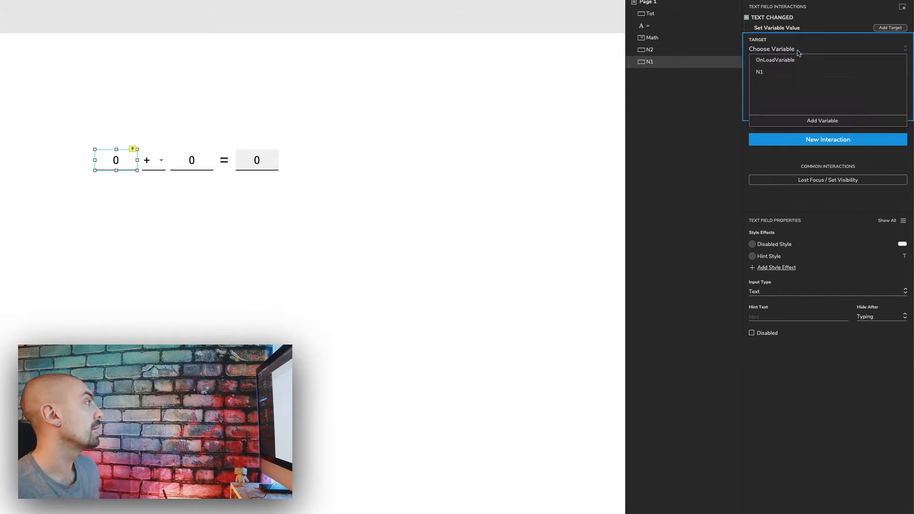
pyautogui.click(783, 71)
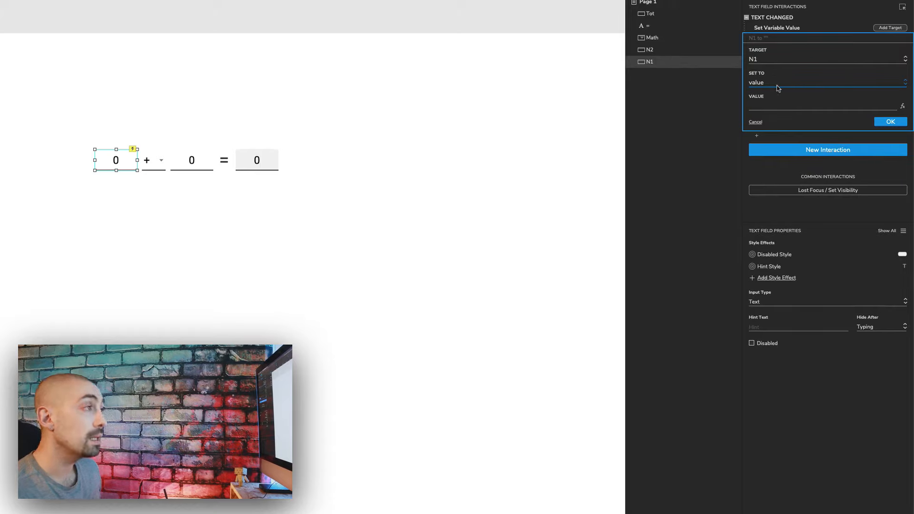
pyautogui.click(785, 85)
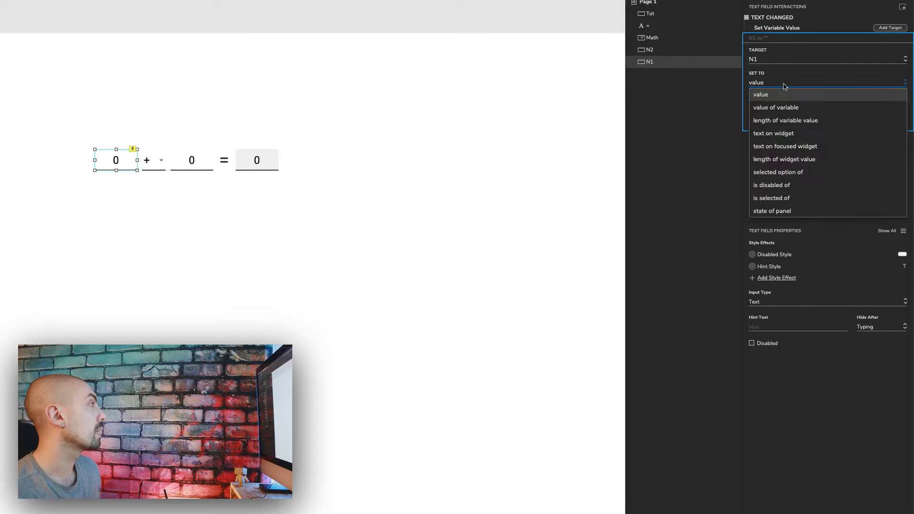
pyautogui.click(791, 136)
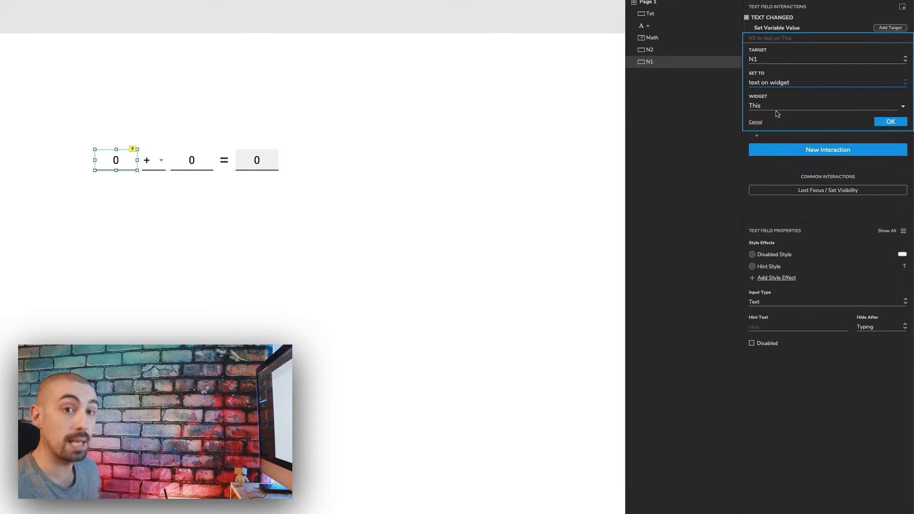
pyautogui.click(899, 123)
# Step: Copy the Set Variable Value action from the first field and paste it onto the second number field
pyautogui.click(778, 30)
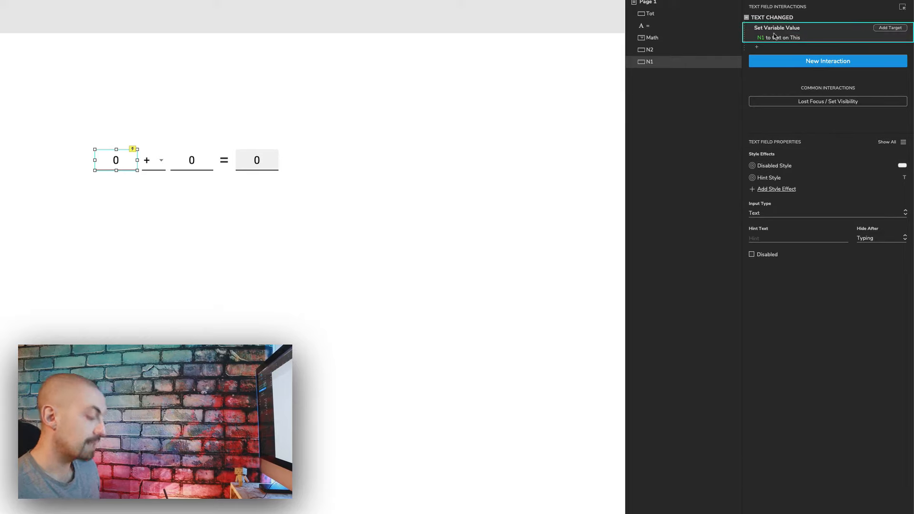
pyautogui.click(193, 162)
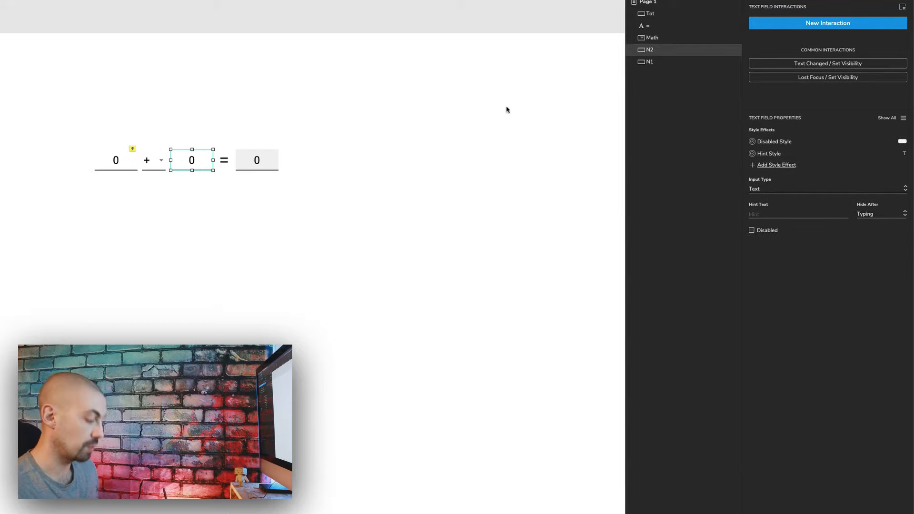
pyautogui.hotkey('ctrl', 'v')
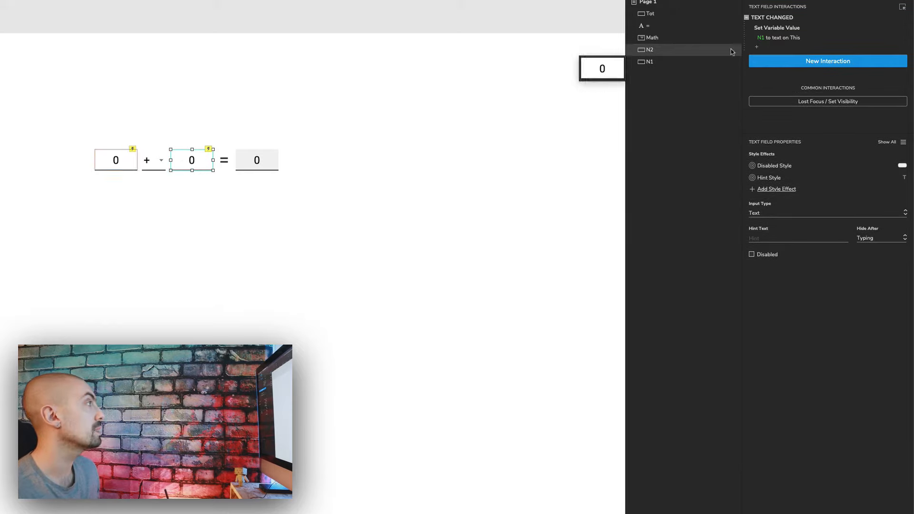
# Step: Edit the pasted action on the second field to target a new global variable named N2
pyautogui.click(781, 37)
pyautogui.click(779, 61)
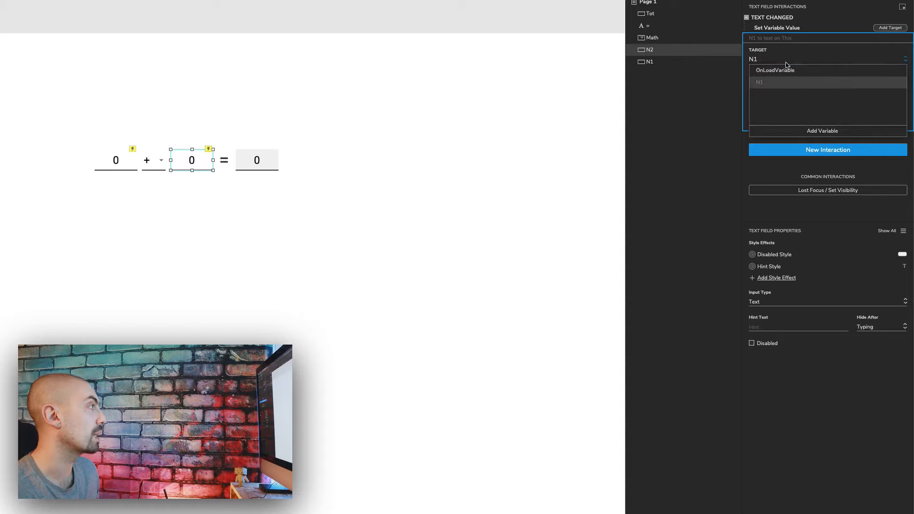
pyautogui.click(822, 132)
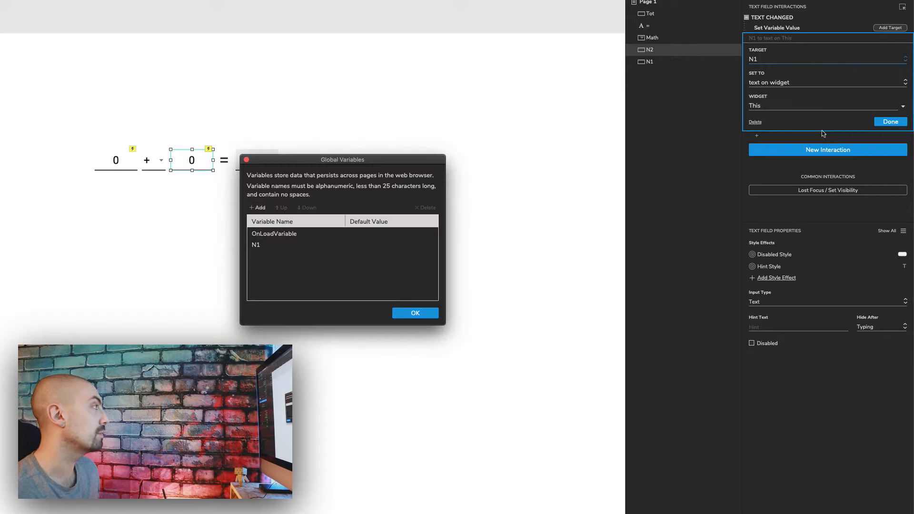
pyautogui.click(259, 209)
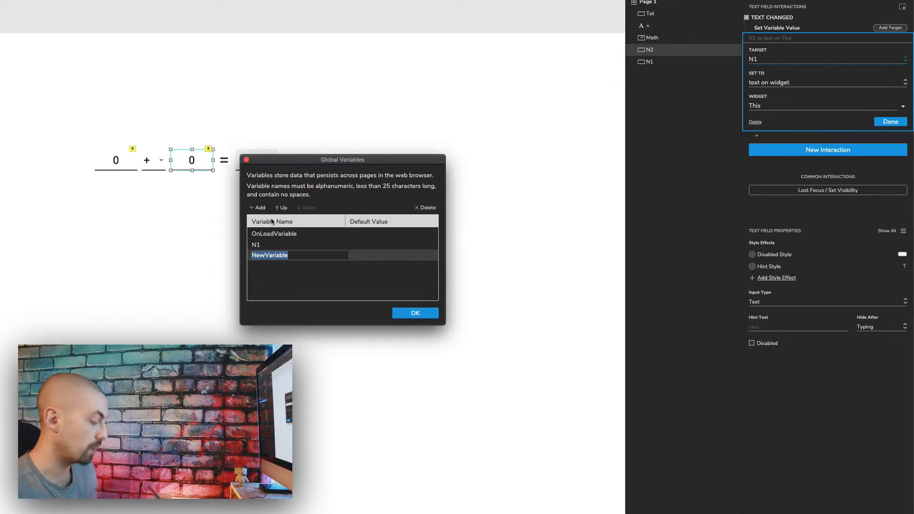
pyautogui.write('N2')
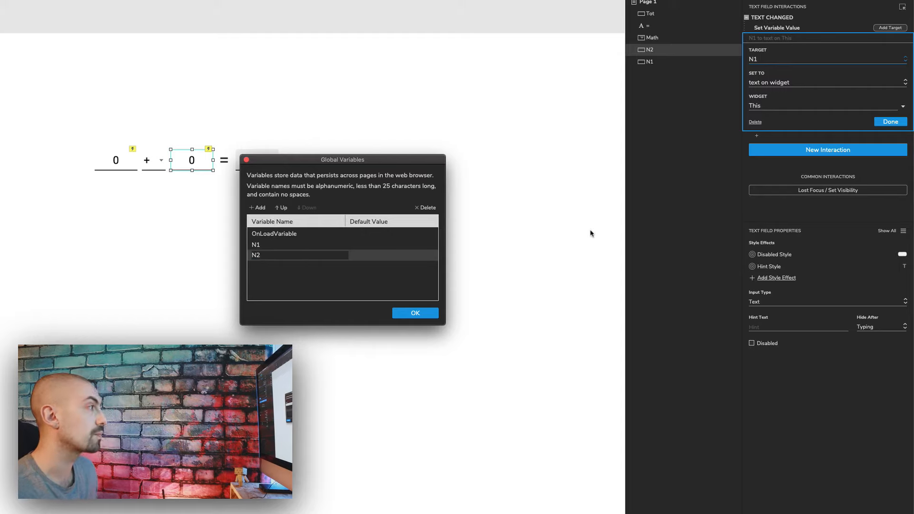
pyautogui.click(415, 313)
pyautogui.click(763, 61)
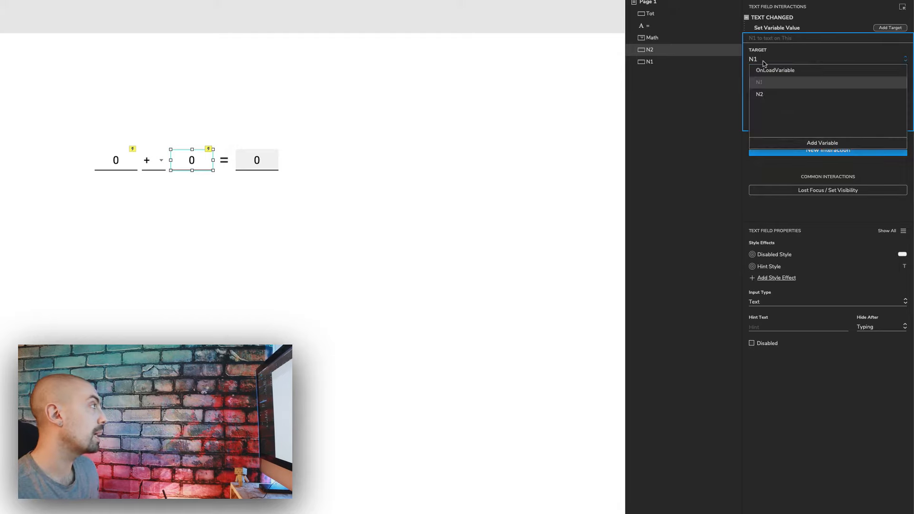
pyautogui.click(762, 95)
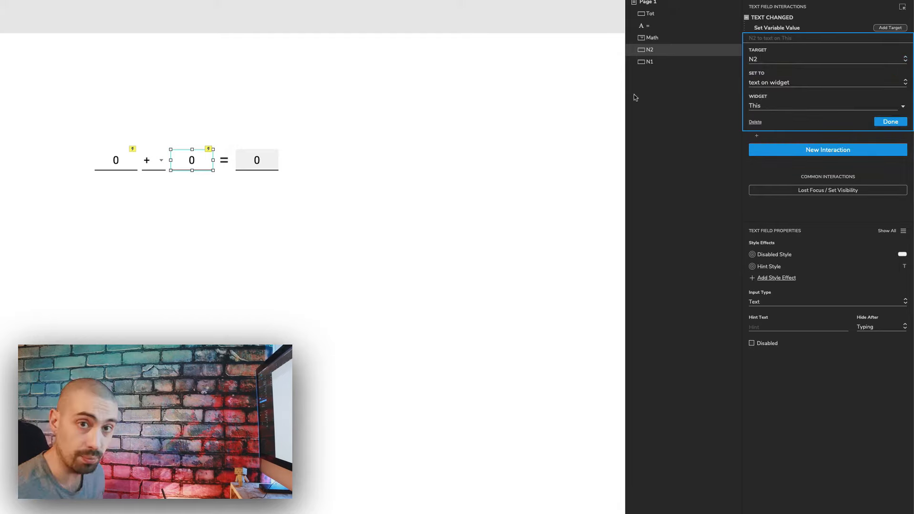
pyautogui.click(879, 122)
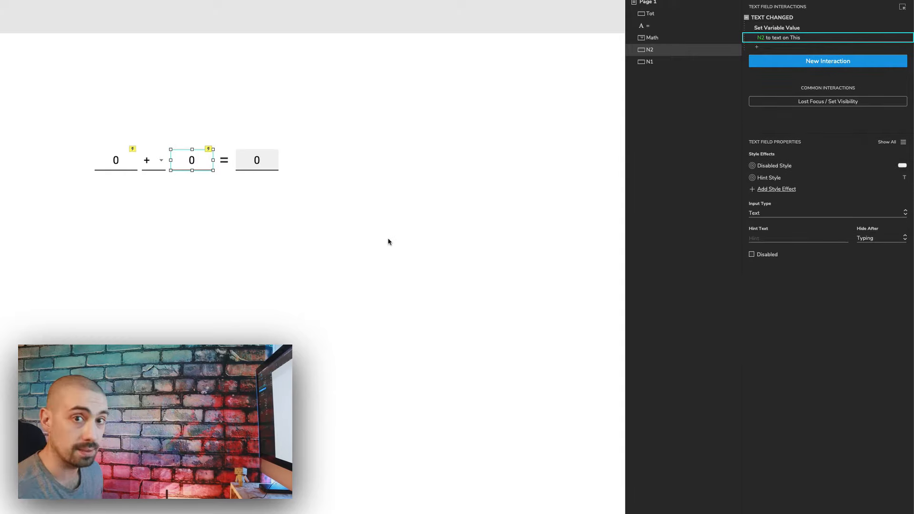
# Step: Add a Selection Changed interaction with a Set Text action to the operator droplist
pyautogui.click(214, 102)
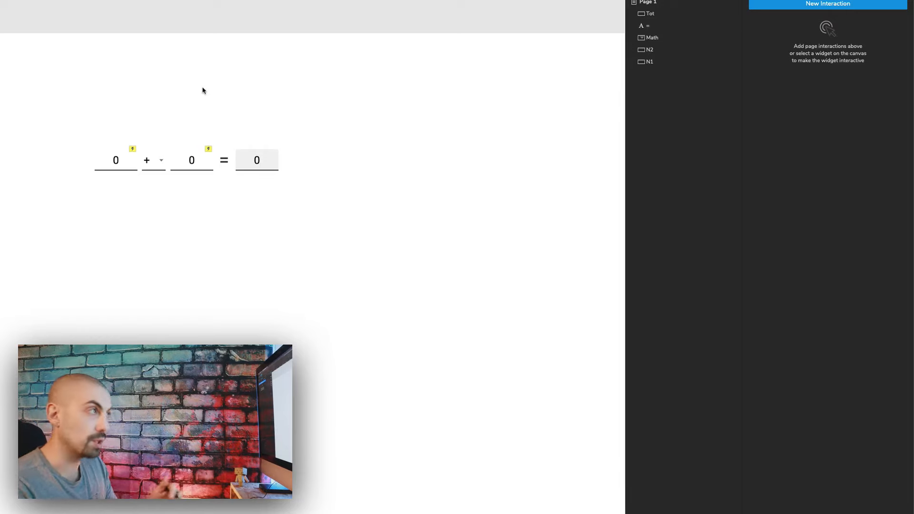
pyautogui.click(148, 160)
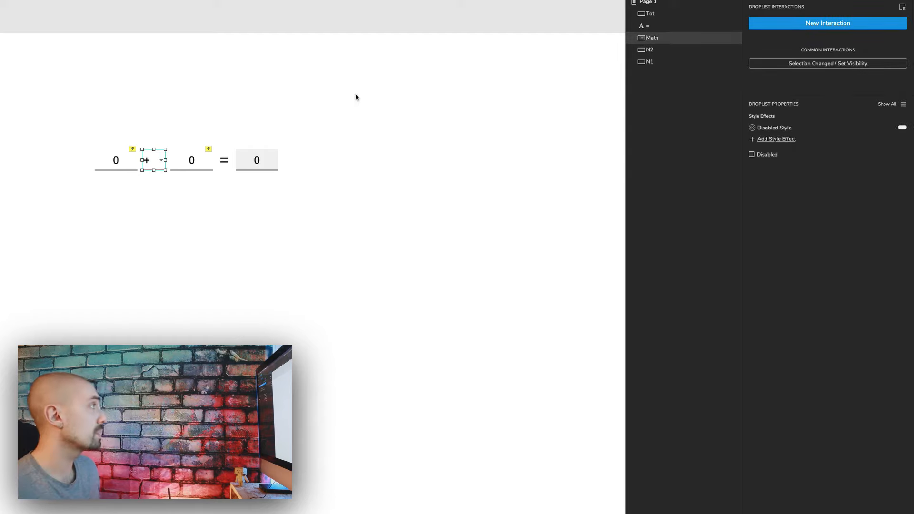
pyautogui.click(813, 25)
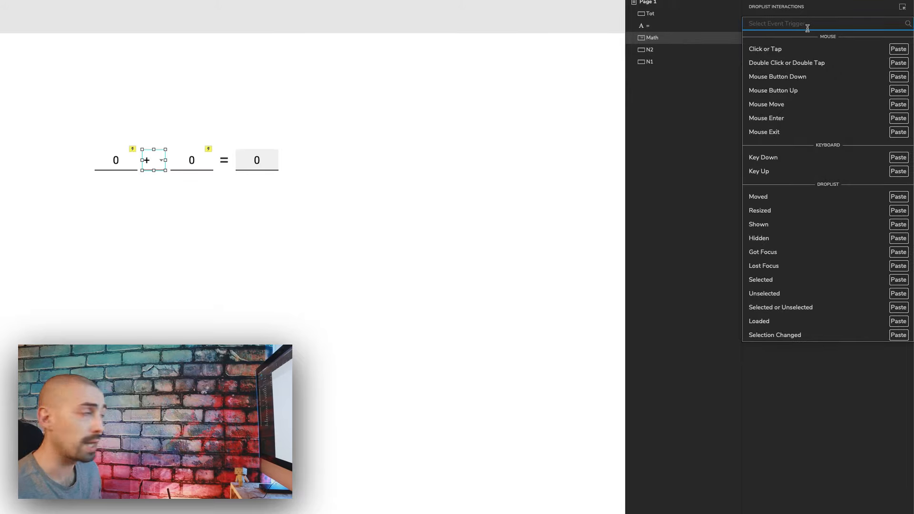
pyautogui.click(783, 336)
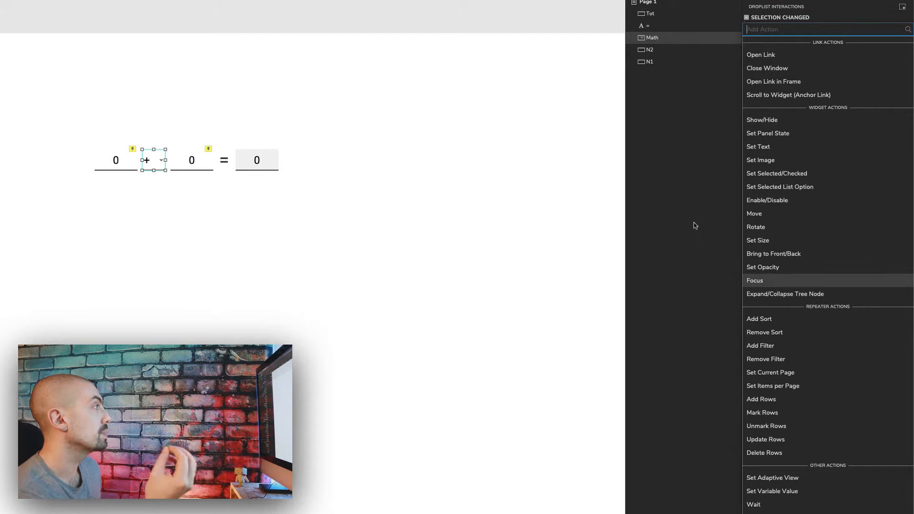
pyautogui.click(772, 150)
# Step: Configure the Set Text action to set Tot's text to the expression [[N1 + N2]], inserting N1 from the variable list
pyautogui.click(794, 88)
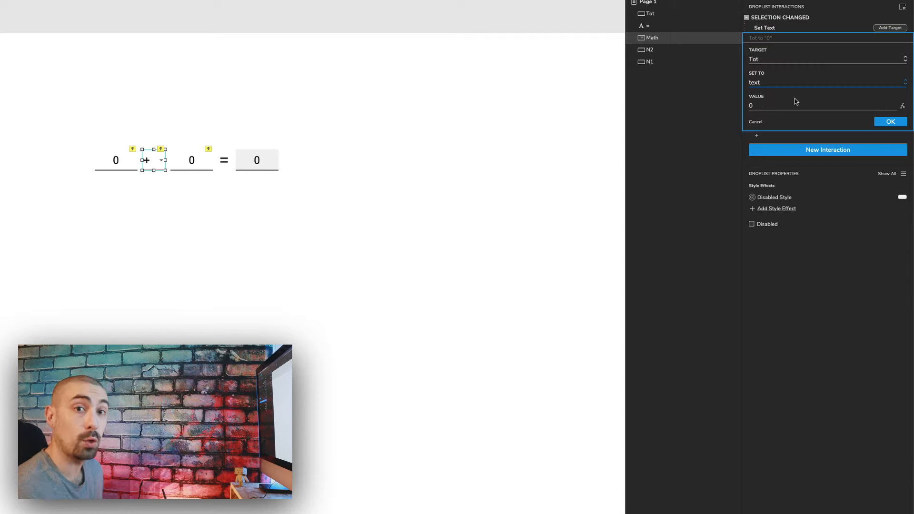
pyautogui.click(903, 106)
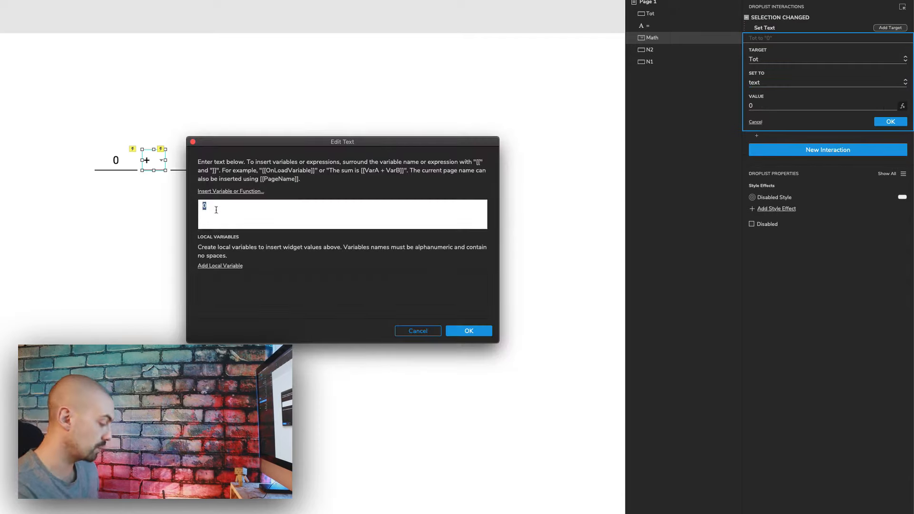
pyautogui.click(230, 193)
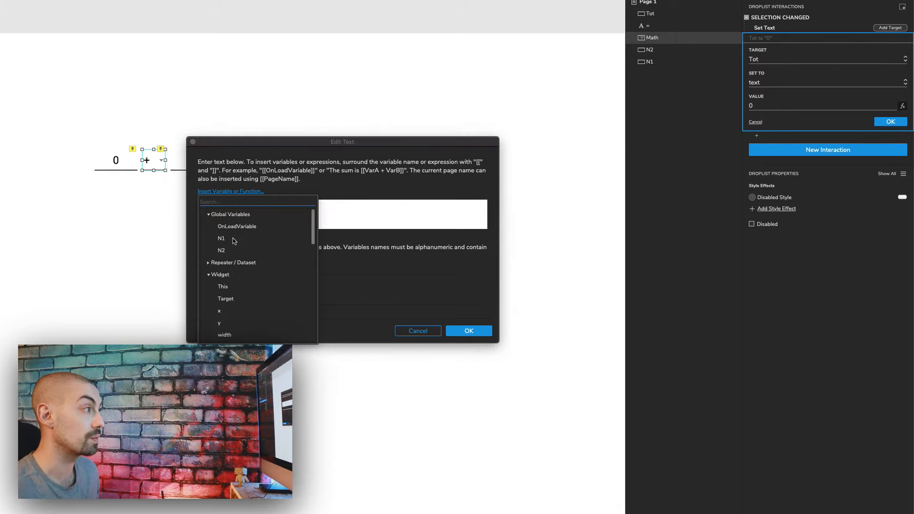
pyautogui.click(225, 239)
pyautogui.click(214, 206)
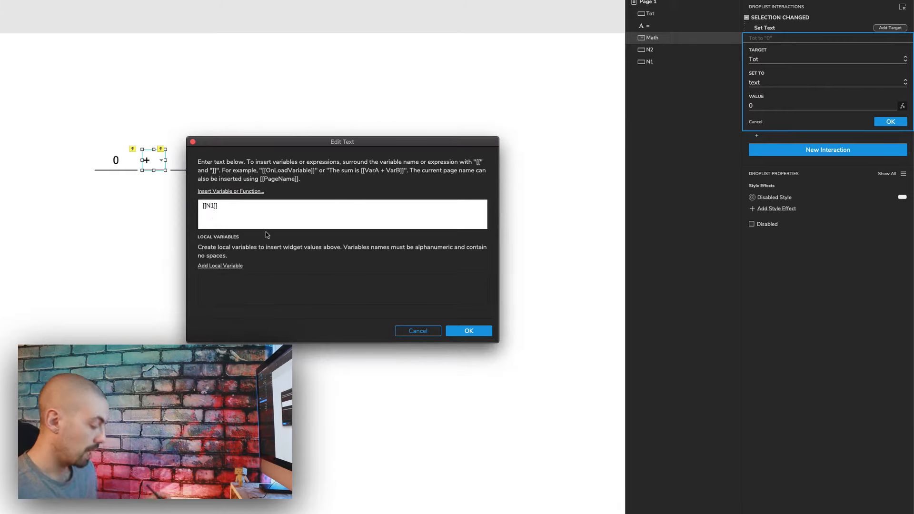
pyautogui.write('+ N')
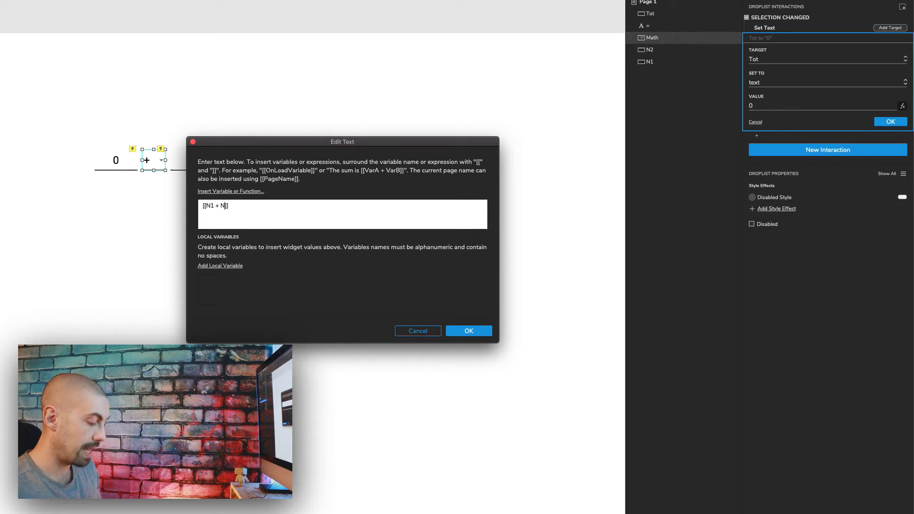
pyautogui.write('2')
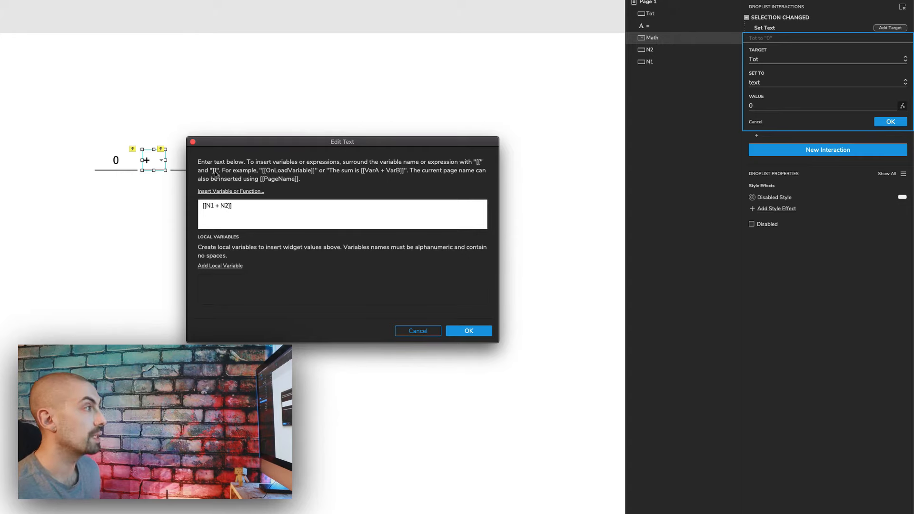
pyautogui.click(468, 331)
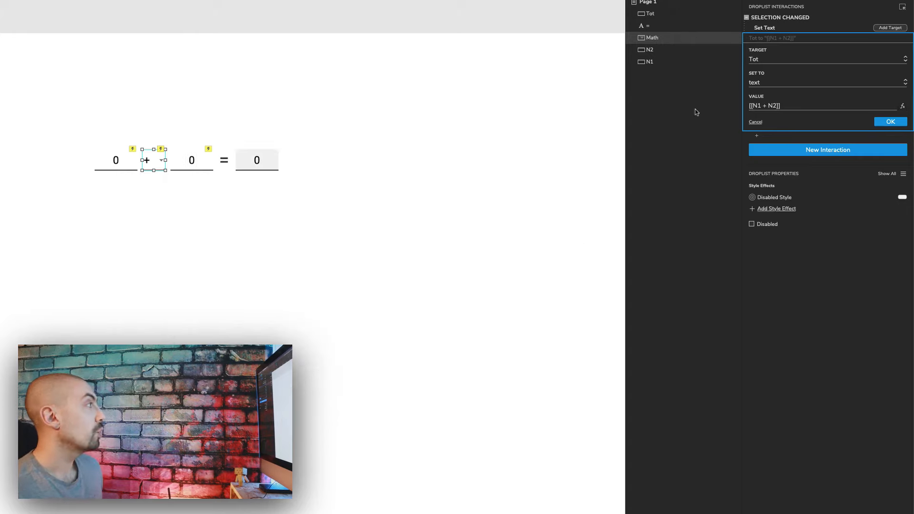
pyautogui.click(890, 121)
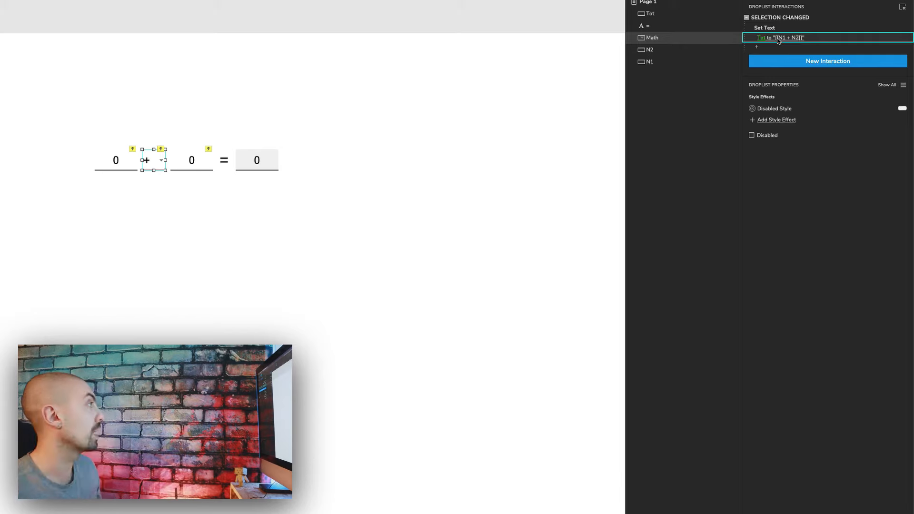
# Step: Enable cases on the Selection Changed interaction with the condition selected option of This equals +
pyautogui.moveTo(890, 19)
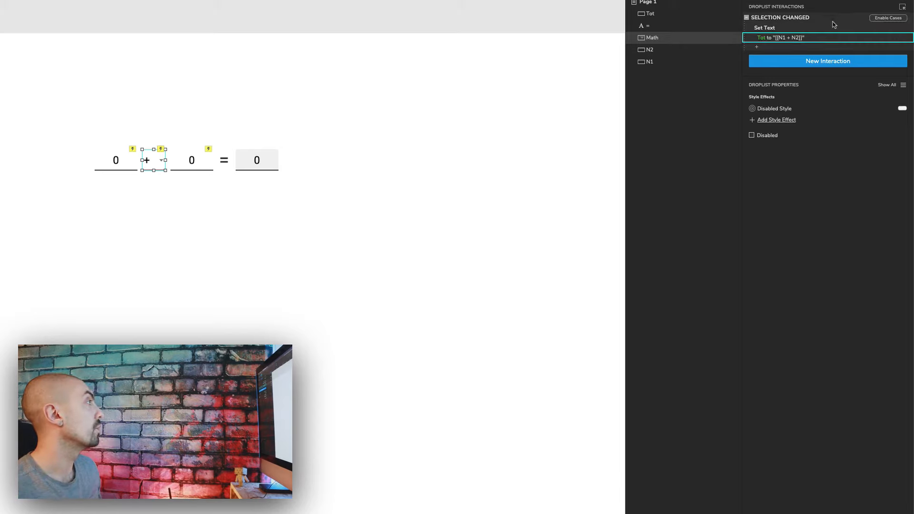
pyautogui.click(883, 19)
pyautogui.click(201, 189)
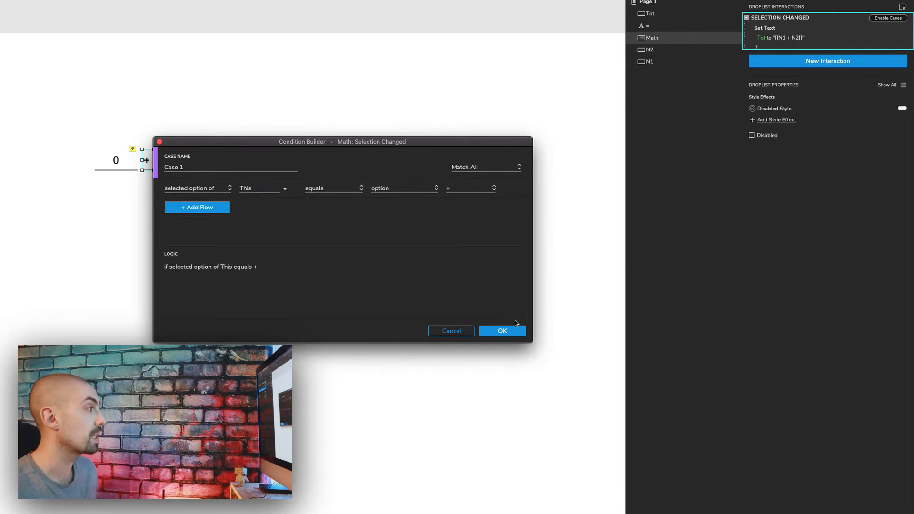
pyautogui.click(500, 330)
# Step: Copy and paste the case, then change the pasted case's condition to selected option equals -
pyautogui.click(780, 30)
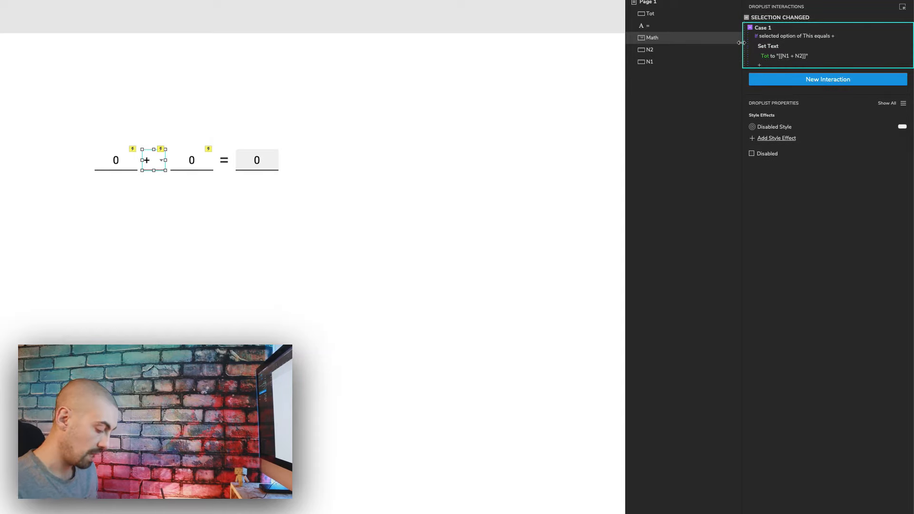
pyautogui.press('super+c')
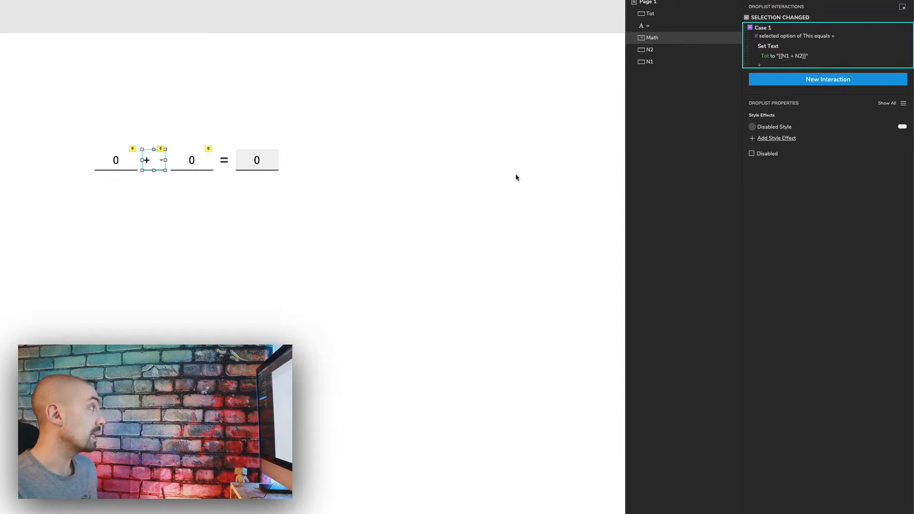
pyautogui.press('super+v')
pyautogui.click(775, 82)
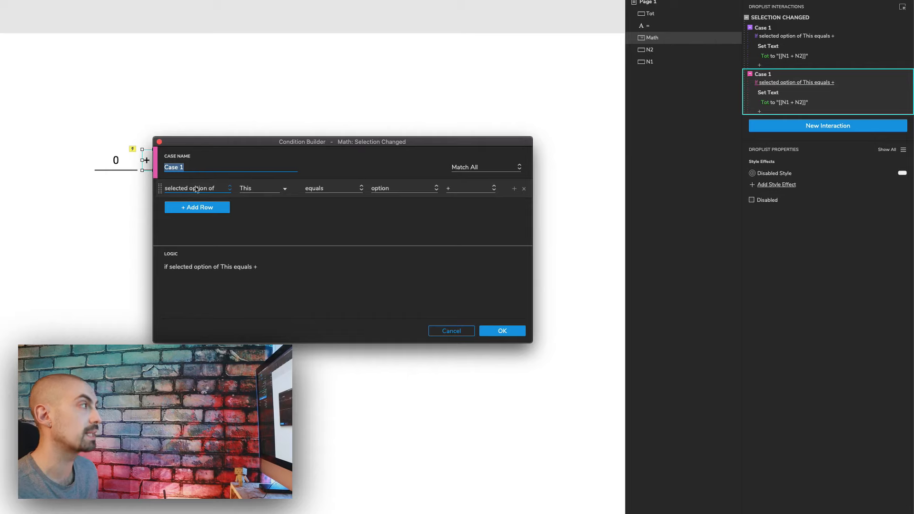
pyautogui.click(461, 192)
pyautogui.click(464, 209)
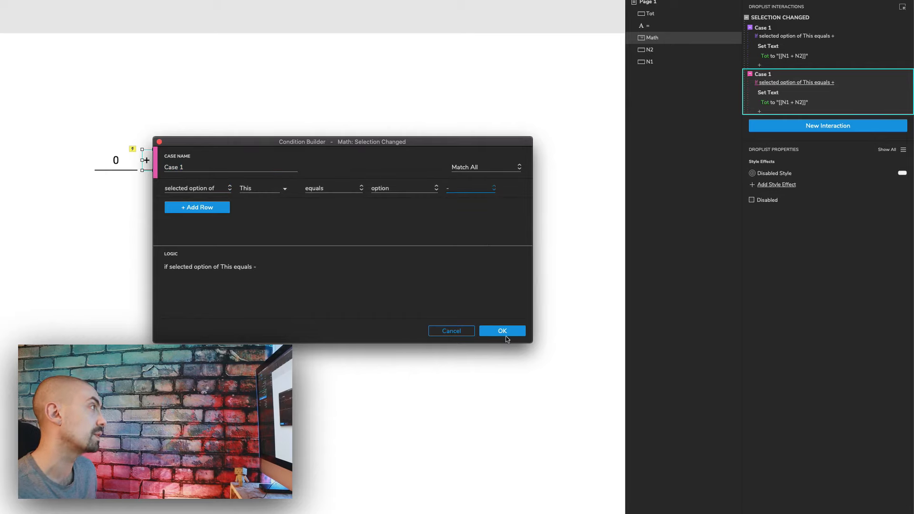
pyautogui.click(507, 336)
# Step: Change the second case's Set Text value to [[N1 - N2]]
pyautogui.click(782, 102)
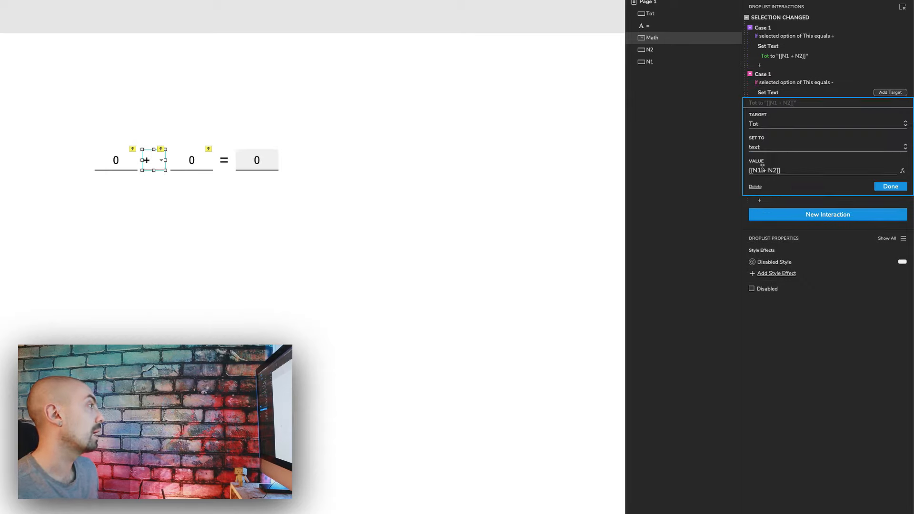
pyautogui.press('BackSpace')
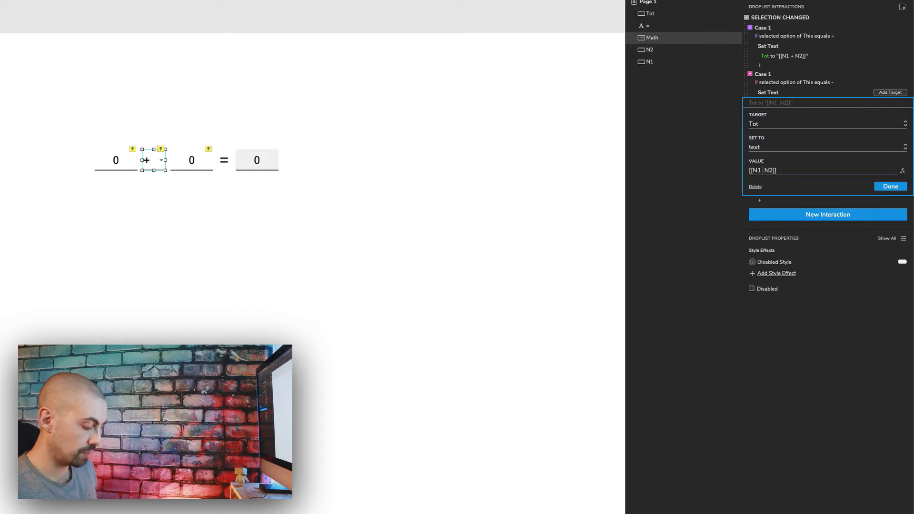
pyautogui.write('-')
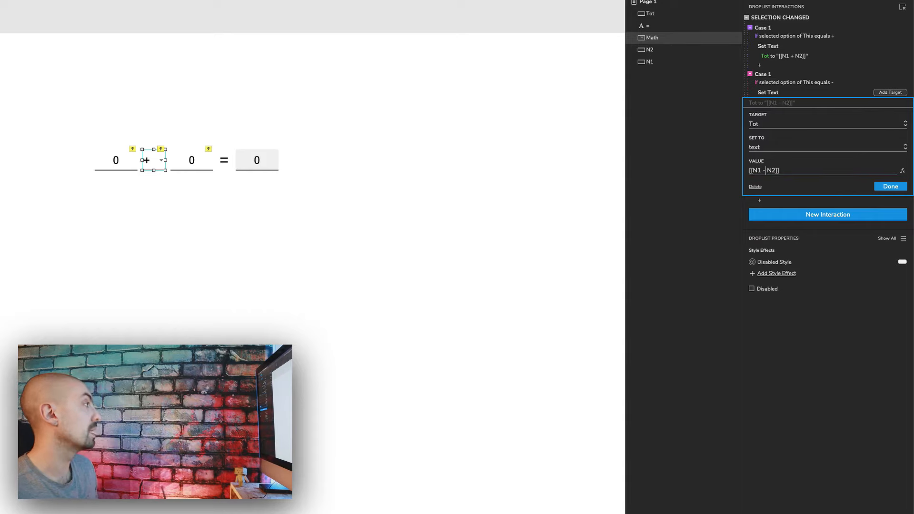
pyautogui.click(900, 190)
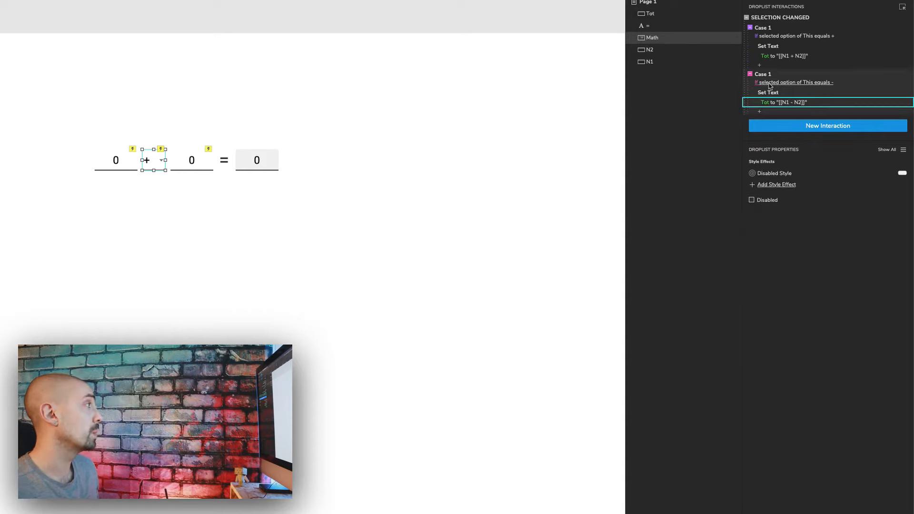
# Step: Paste another case and set its condition to selected option equals :
pyautogui.click(780, 74)
pyautogui.press('super+v')
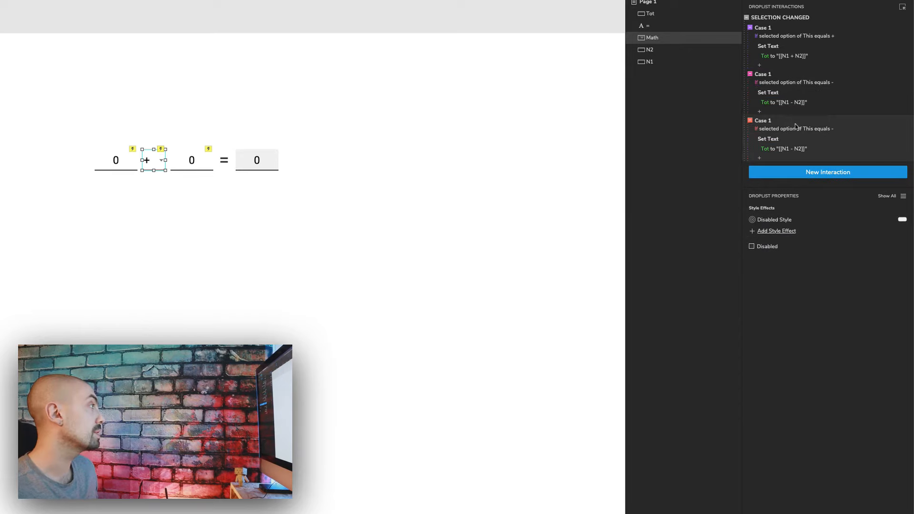
pyautogui.click(820, 129)
pyautogui.click(798, 135)
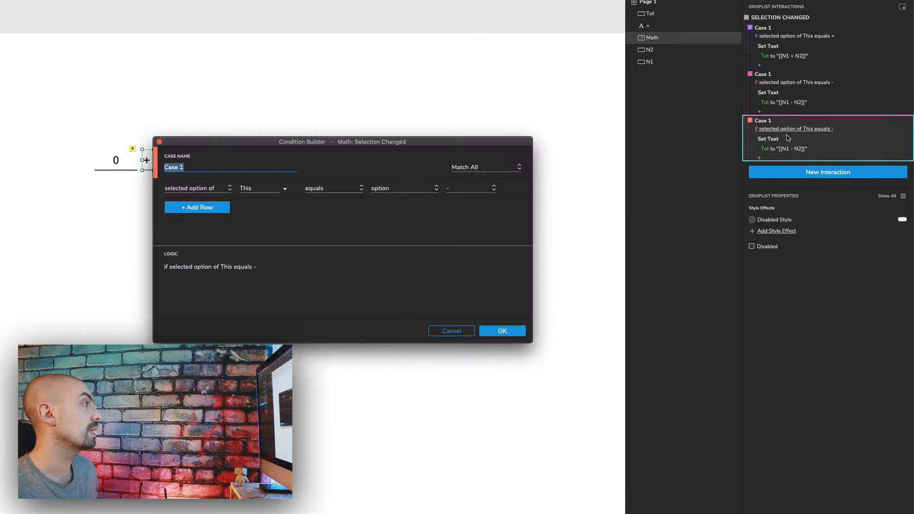
pyautogui.click(468, 189)
pyautogui.click(458, 227)
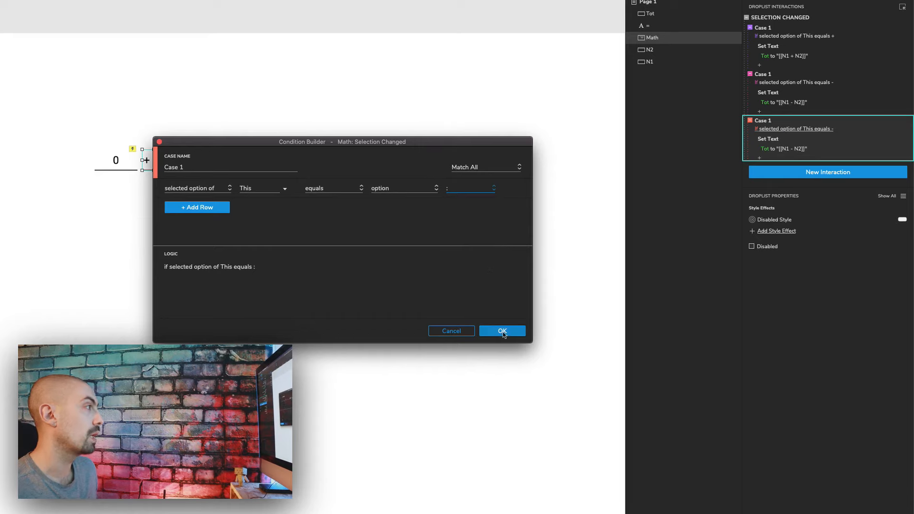
pyautogui.click(503, 332)
# Step: Change the third case's Set Text value to [[N1 / N2]]
pyautogui.click(788, 149)
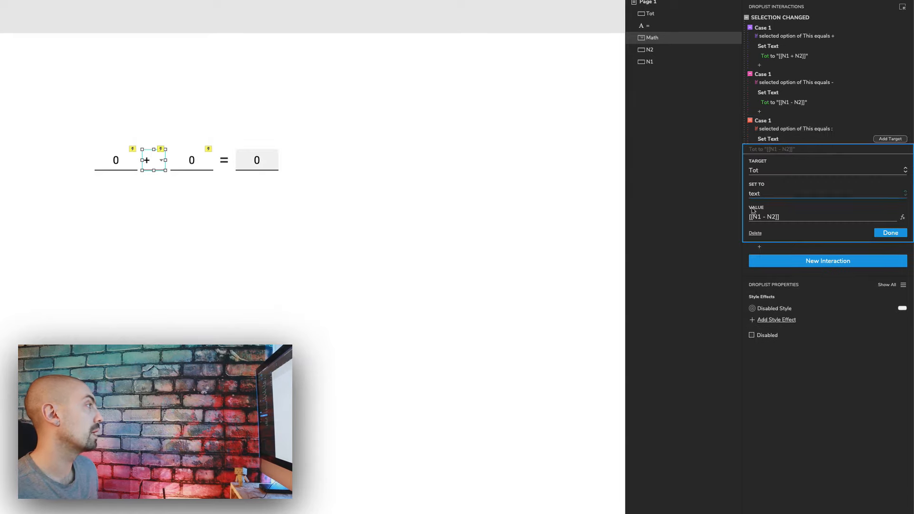
pyautogui.press('Delete')
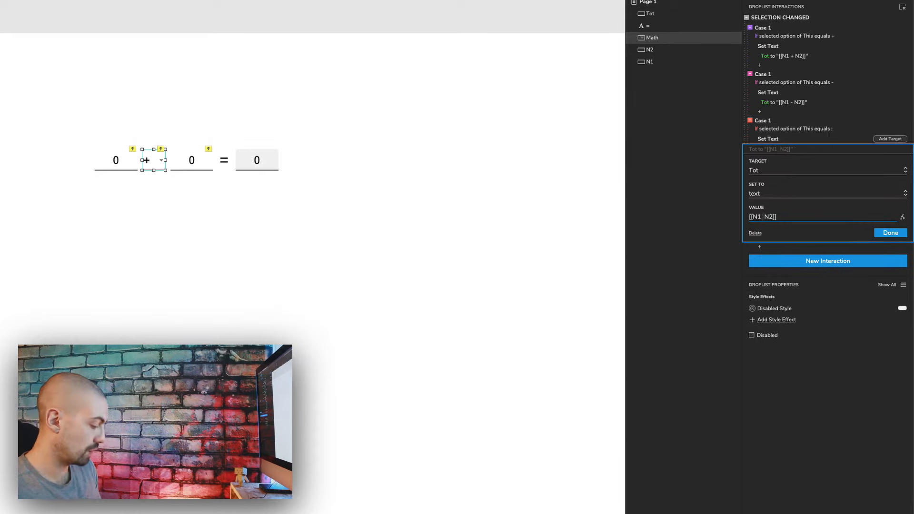
pyautogui.write('/')
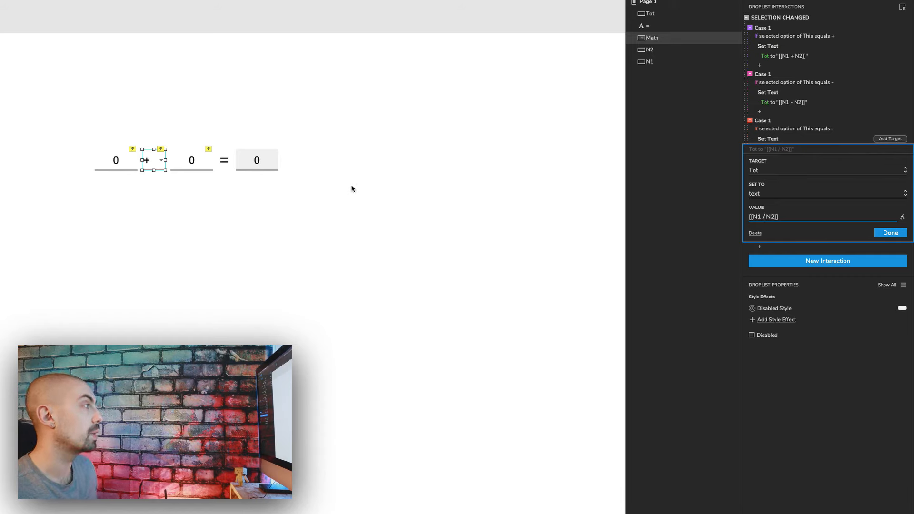
pyautogui.click(891, 233)
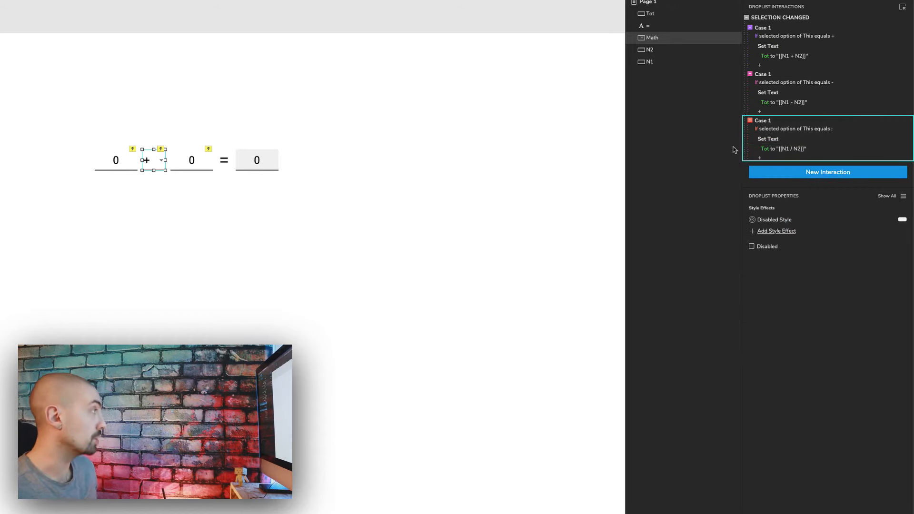
# Step: Duplicate the third case and set the new case's condition to selected option equals x
pyautogui.hotkey('ctrl', 'd')
pyautogui.click(809, 176)
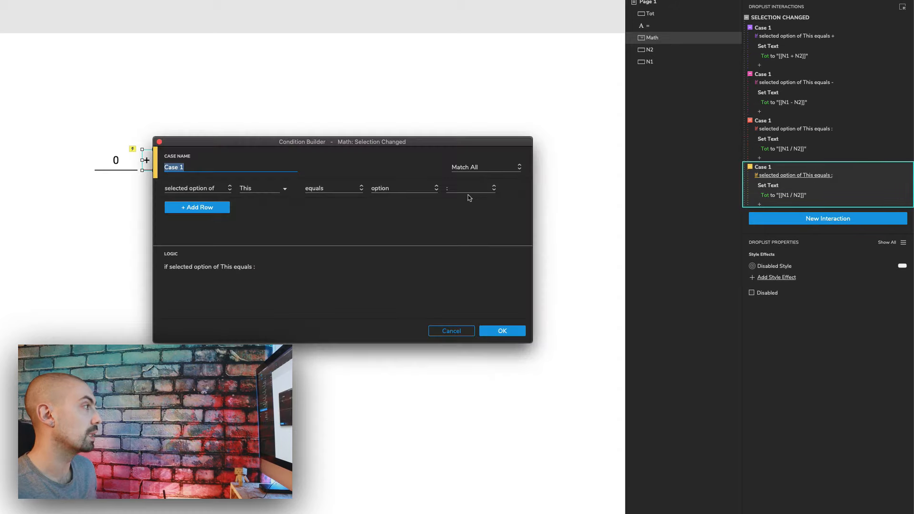
pyautogui.click(468, 191)
pyautogui.click(456, 241)
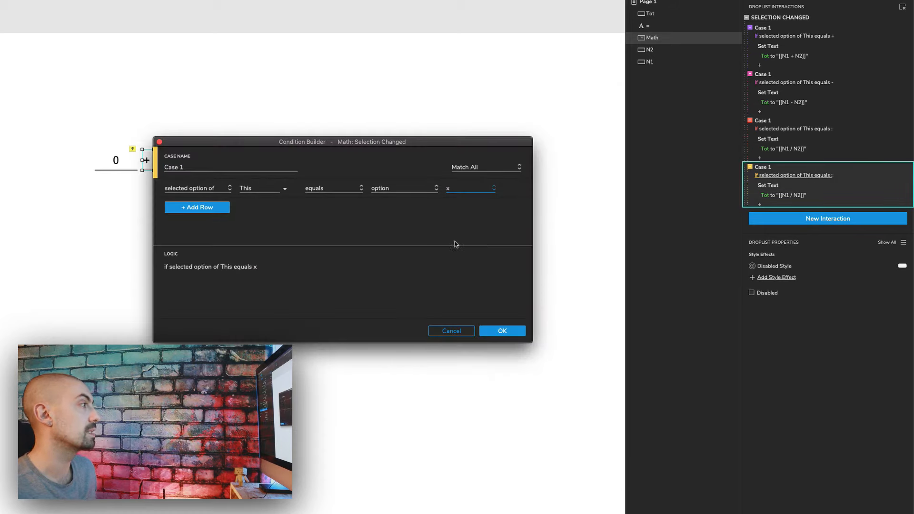
pyautogui.click(502, 329)
# Step: Change the fourth case's Set Text value to [[N1 * N2]]
pyautogui.click(784, 196)
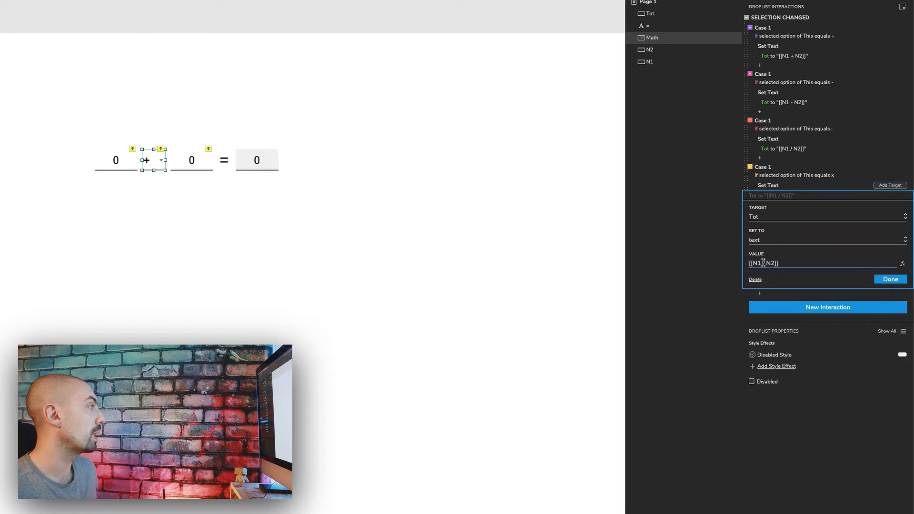
pyautogui.press('BackSpace')
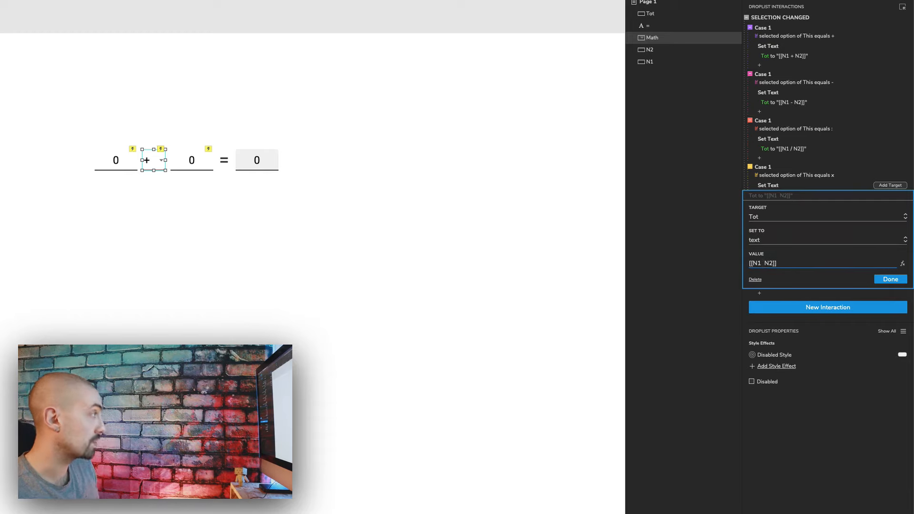
pyautogui.write('*')
pyautogui.click(889, 279)
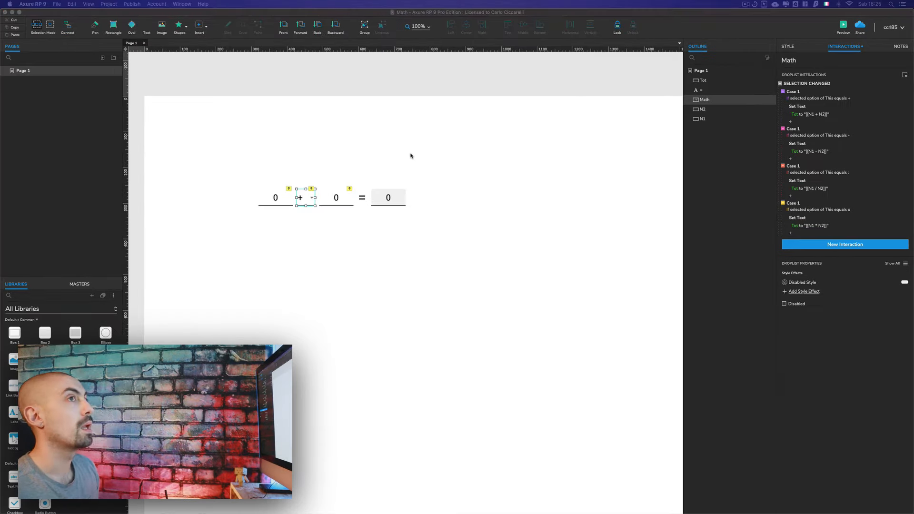
# Step: Open the prototype preview in the browser and maximize its window
pyautogui.press('super+period')
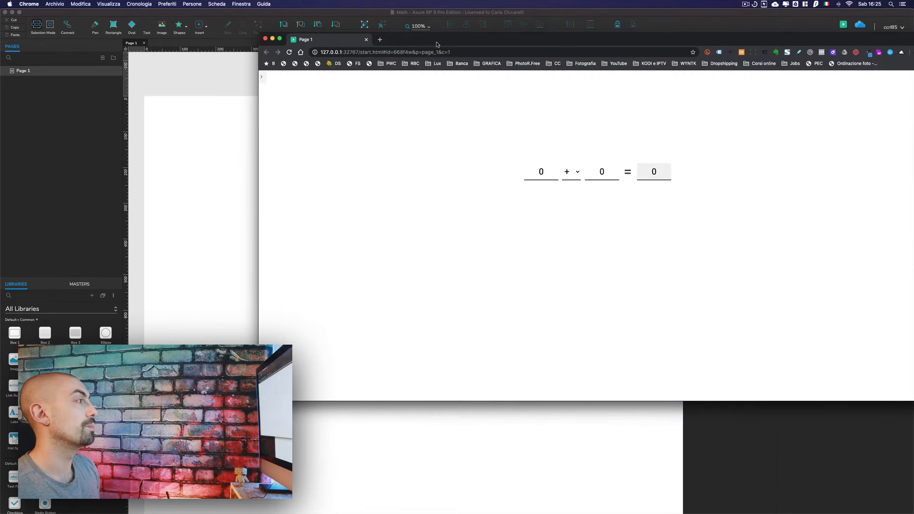
pyautogui.doubleClick(438, 45)
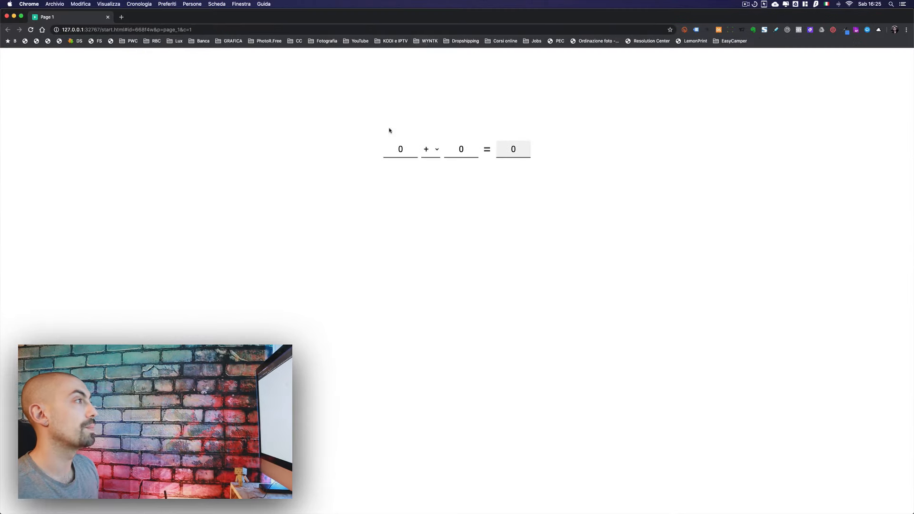
# Step: Test the preview by entering 1 in the first number field and 8 in the second
pyautogui.doubleClick(404, 147)
pyautogui.write('1')
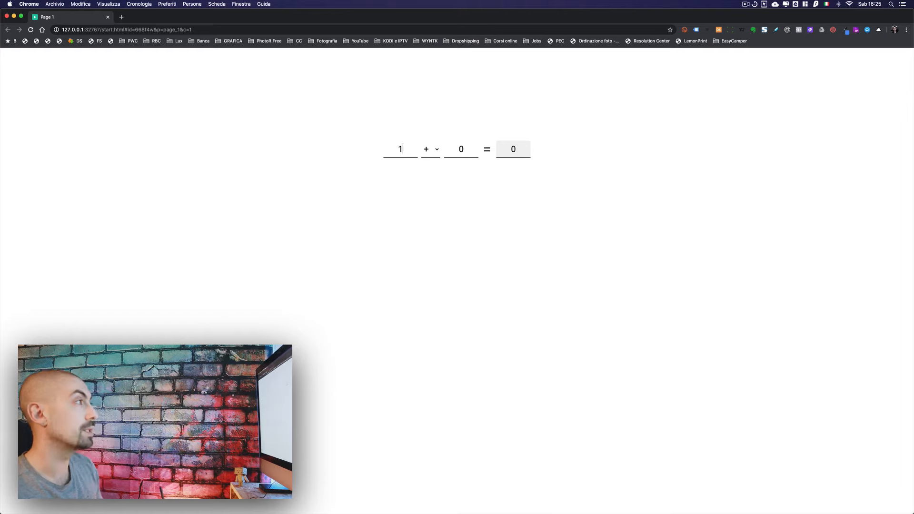
pyautogui.write('8')
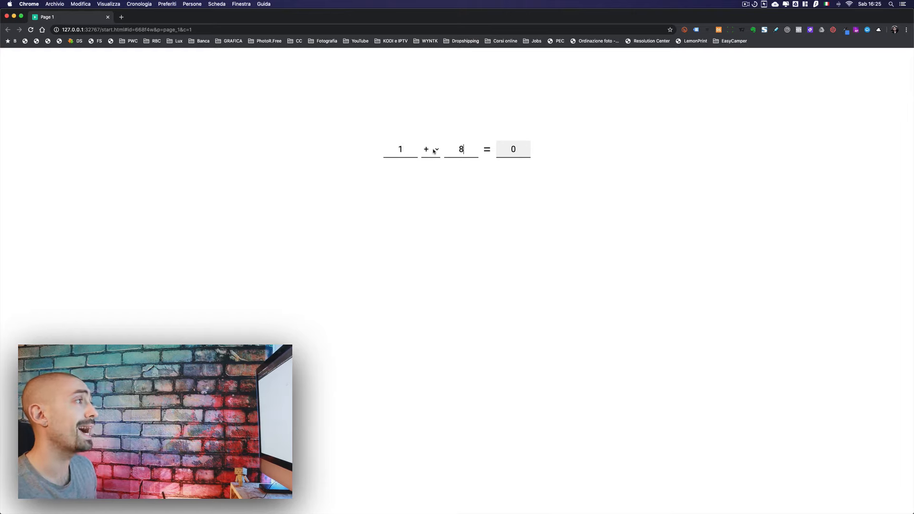
# Step: Test the operator droplist in the preview by switching to x, then -, then back to +
pyautogui.click(435, 151)
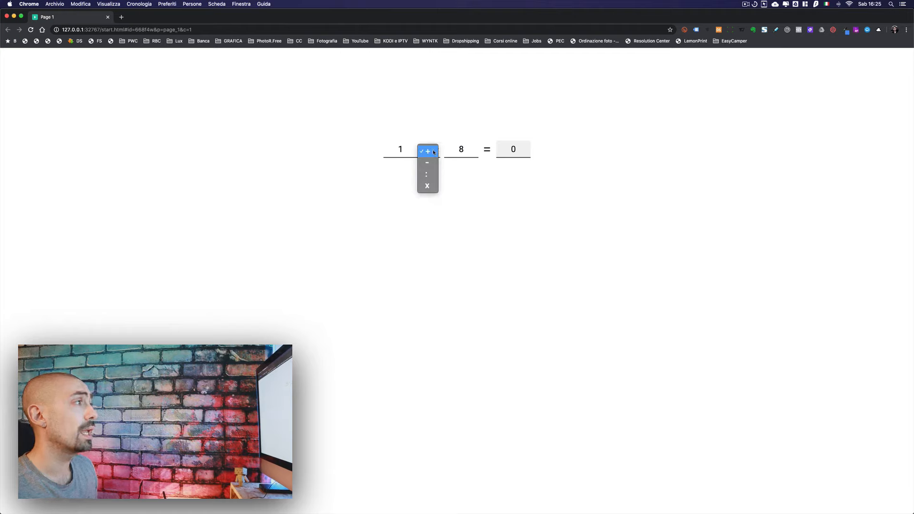
pyautogui.click(427, 186)
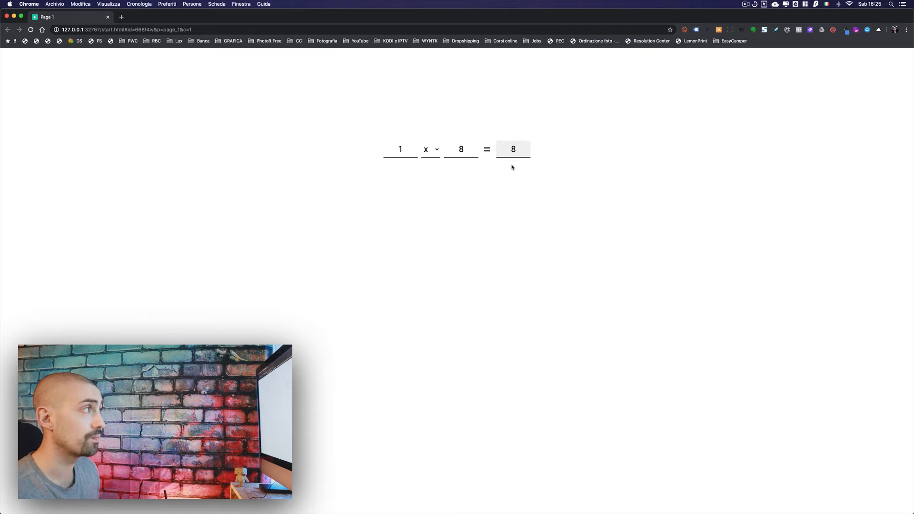
pyautogui.click(431, 152)
pyautogui.click(430, 129)
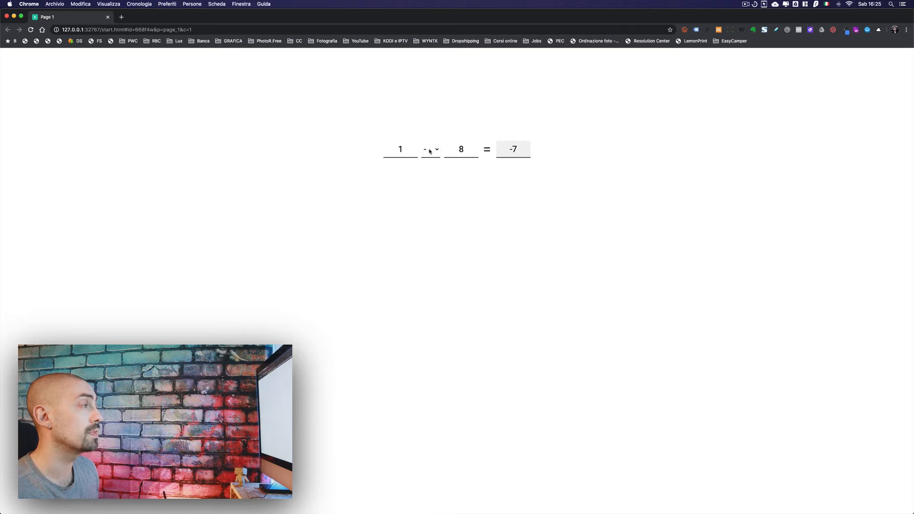
pyautogui.click(434, 152)
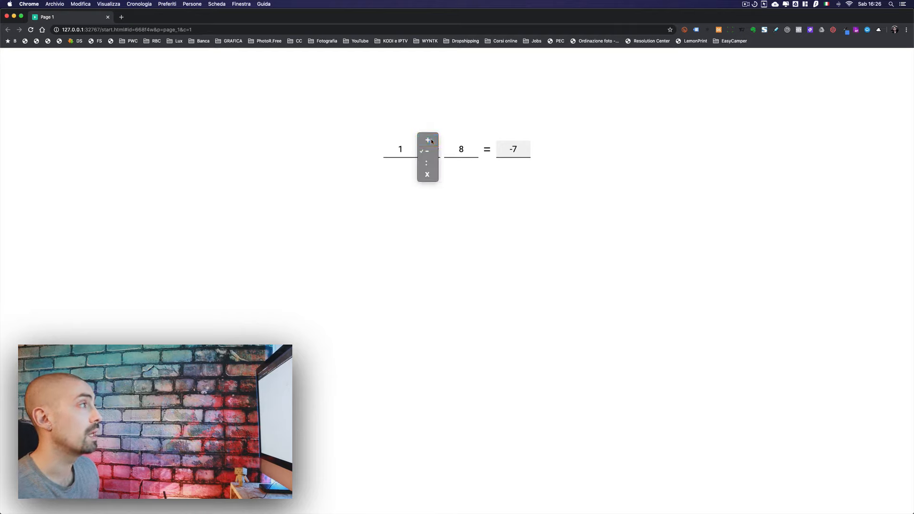
pyautogui.click(430, 137)
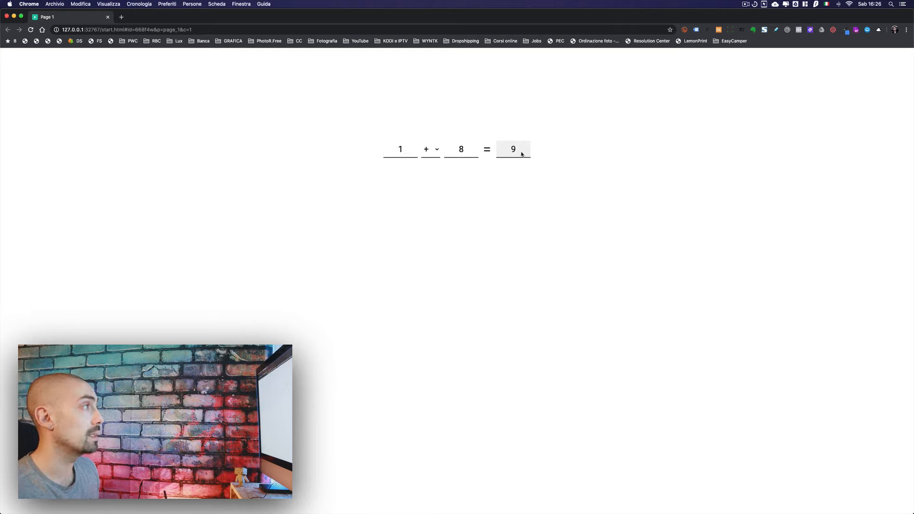
# Step: Change the second number to 10 and the first number to 11 in the preview
pyautogui.doubleClick(460, 151)
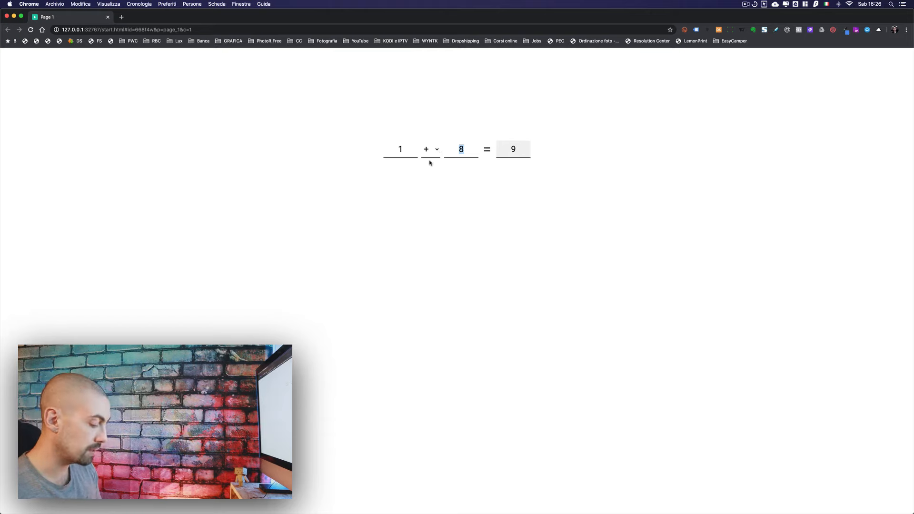
pyautogui.write('10')
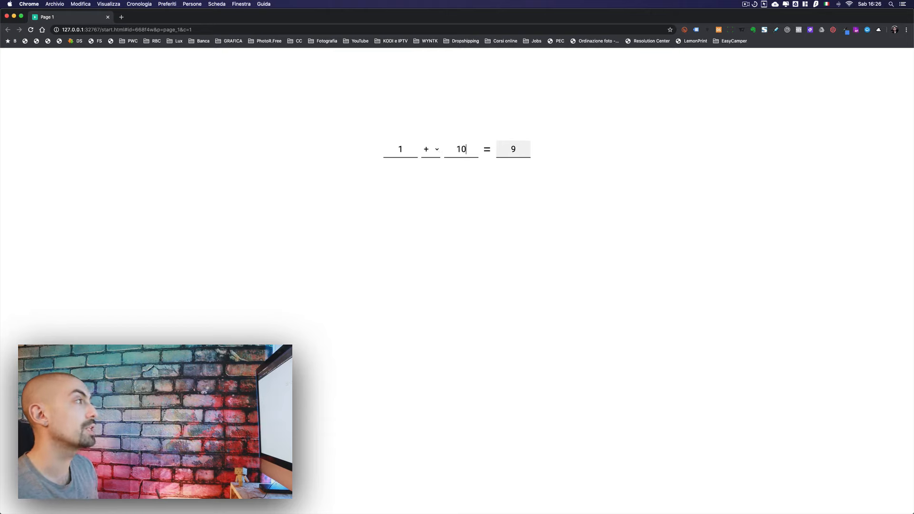
pyautogui.doubleClick(398, 149)
pyautogui.write('11')
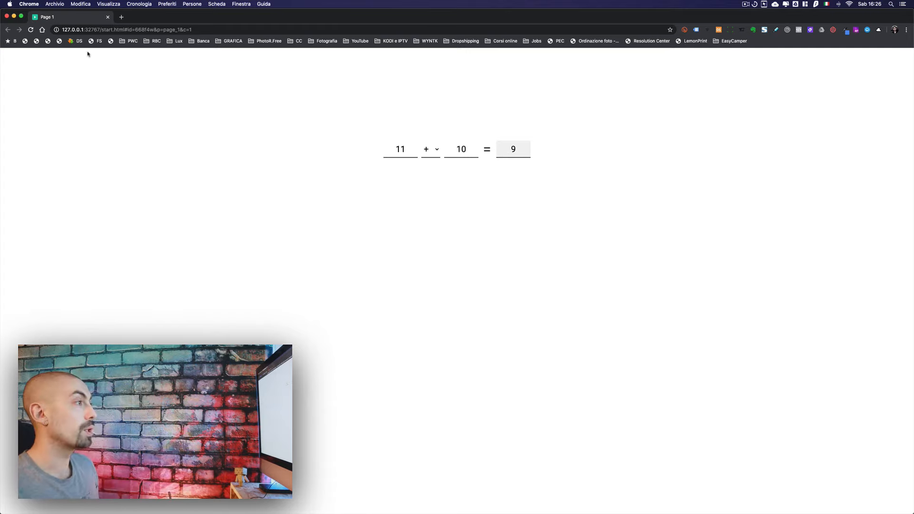
# Step: Return to Axure and add a Fire Event action to N1's Text Changed case firing Math's Selection Changed event
pyautogui.press('super+Tab')
pyautogui.click(285, 149)
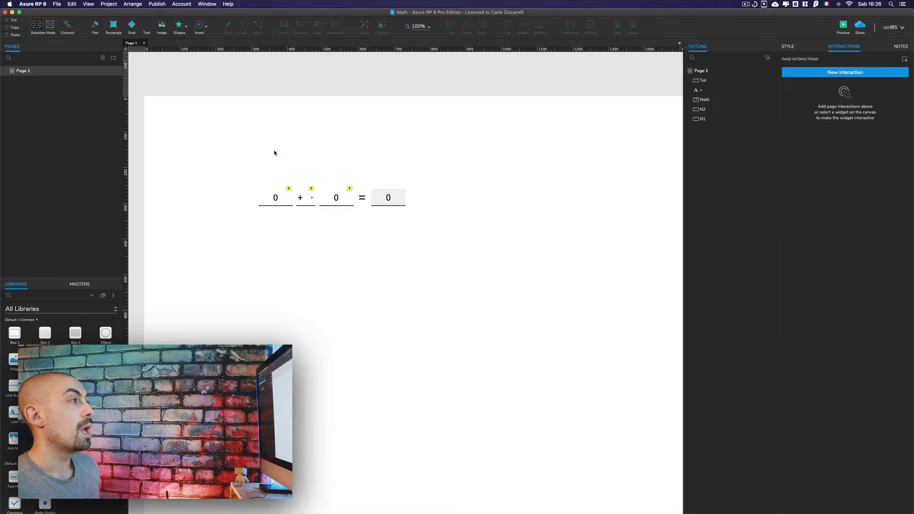
pyautogui.click(287, 203)
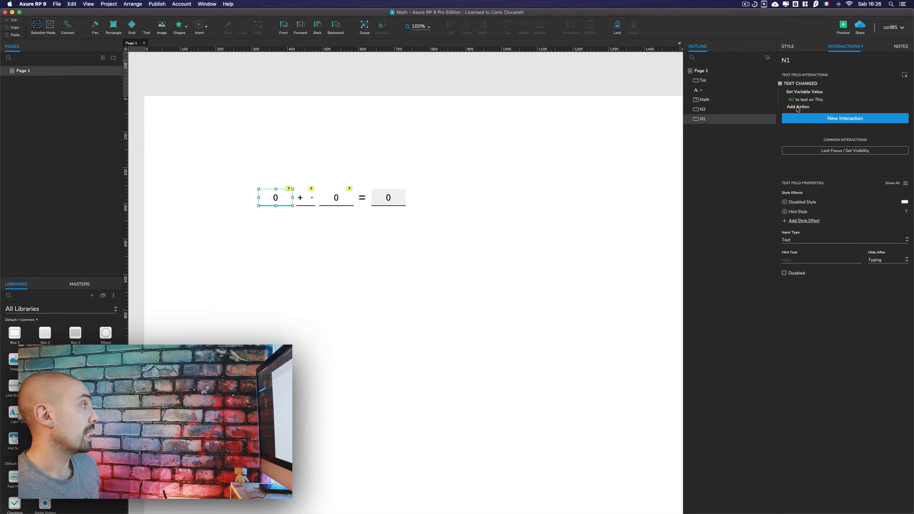
pyautogui.click(798, 108)
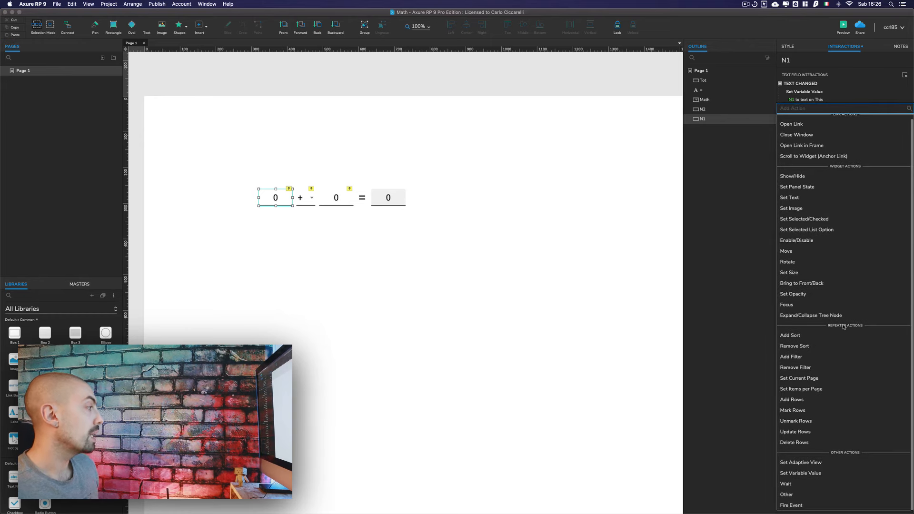
pyautogui.click(792, 505)
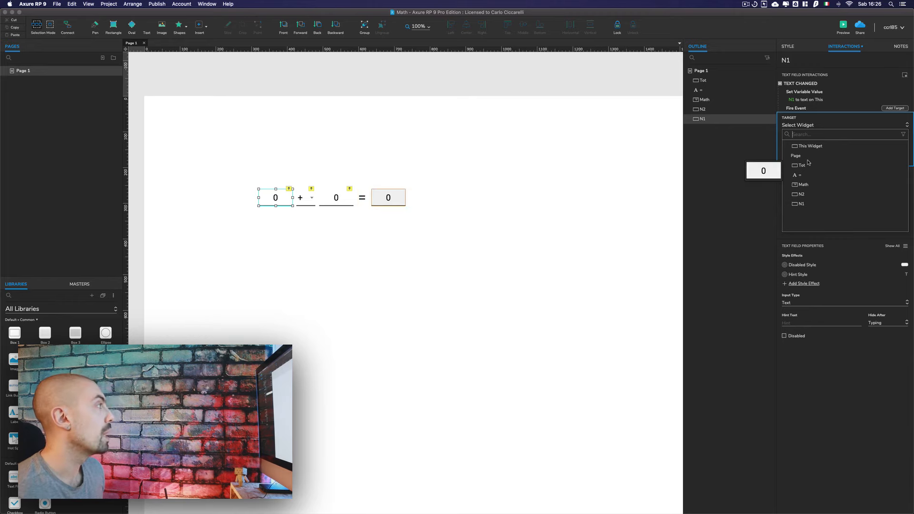
pyautogui.click(804, 186)
pyautogui.click(796, 155)
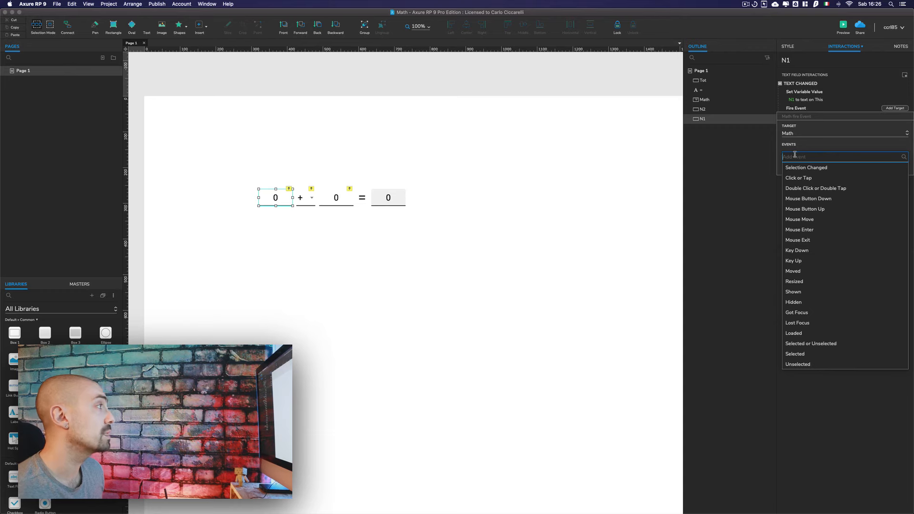
pyautogui.click(805, 169)
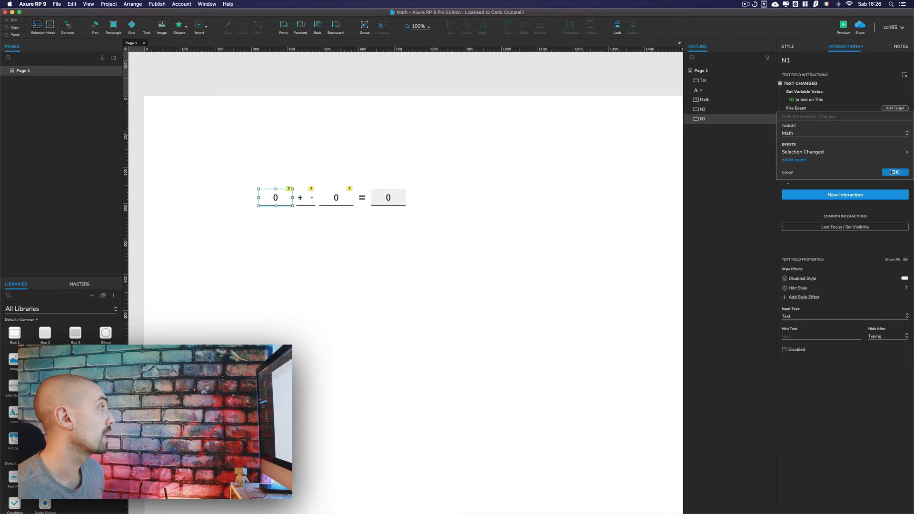
pyautogui.click(895, 172)
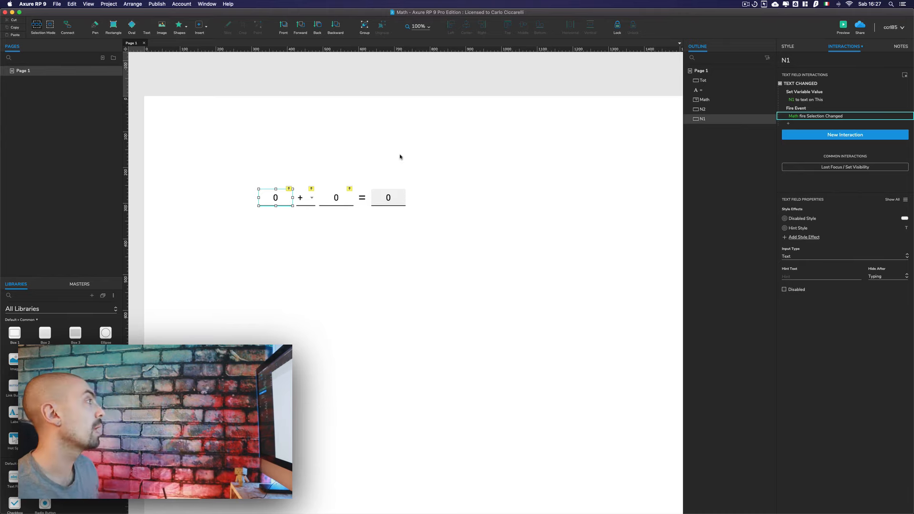
# Step: Copy N1's Fire Event action and paste it into N2's Text Changed interaction
pyautogui.click(816, 110)
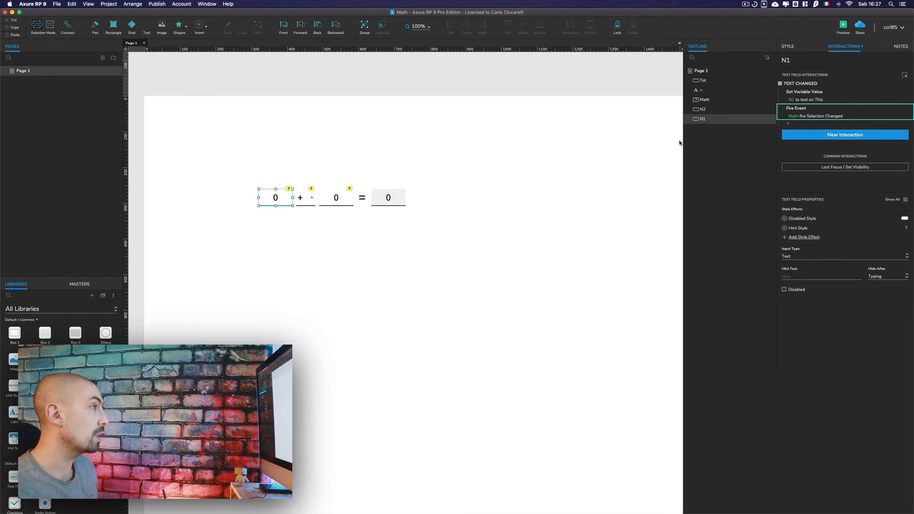
pyautogui.click(328, 196)
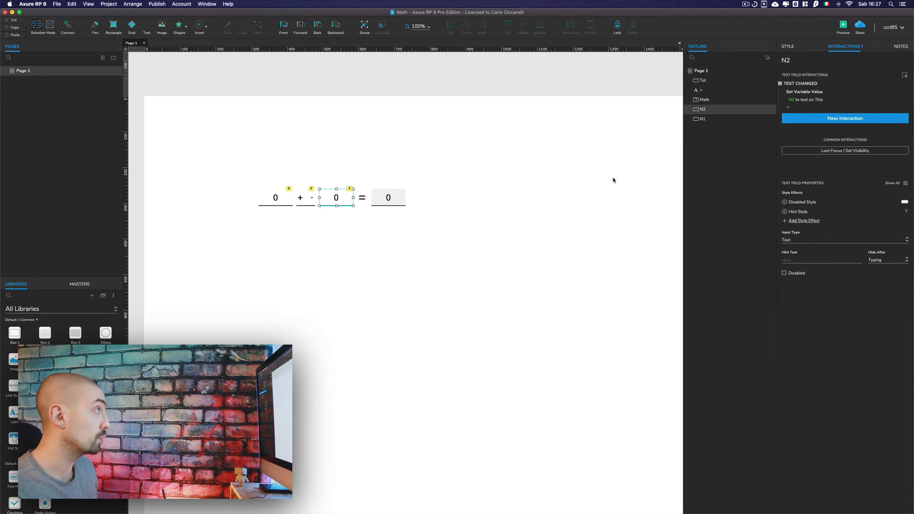
pyautogui.press('super+v')
pyautogui.click(588, 185)
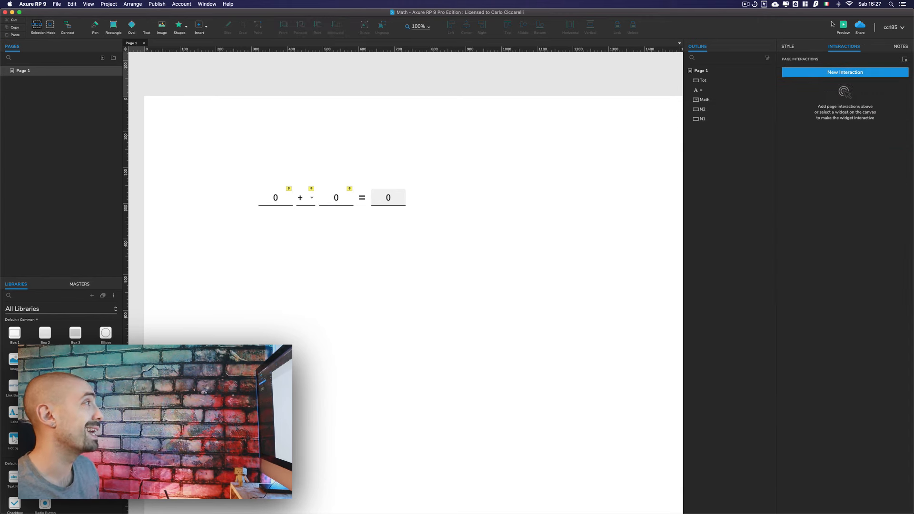
# Step: Preview the prototype again and enter 1 and 5 in the two number fields
pyautogui.click(846, 27)
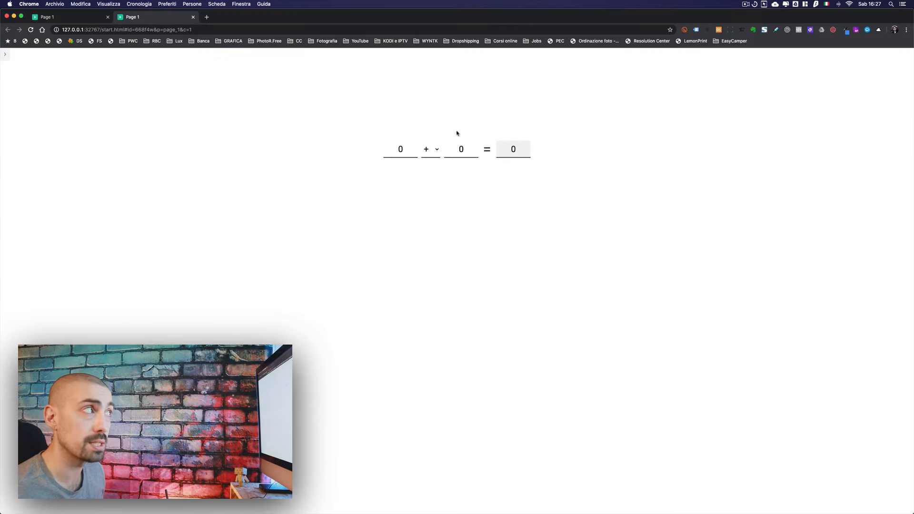
pyautogui.click(384, 154)
pyautogui.write('1')
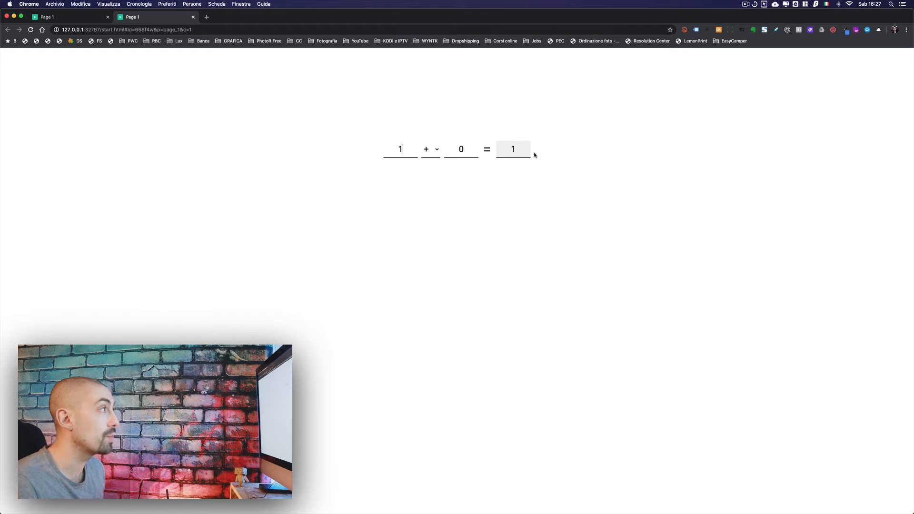
pyautogui.doubleClick(461, 150)
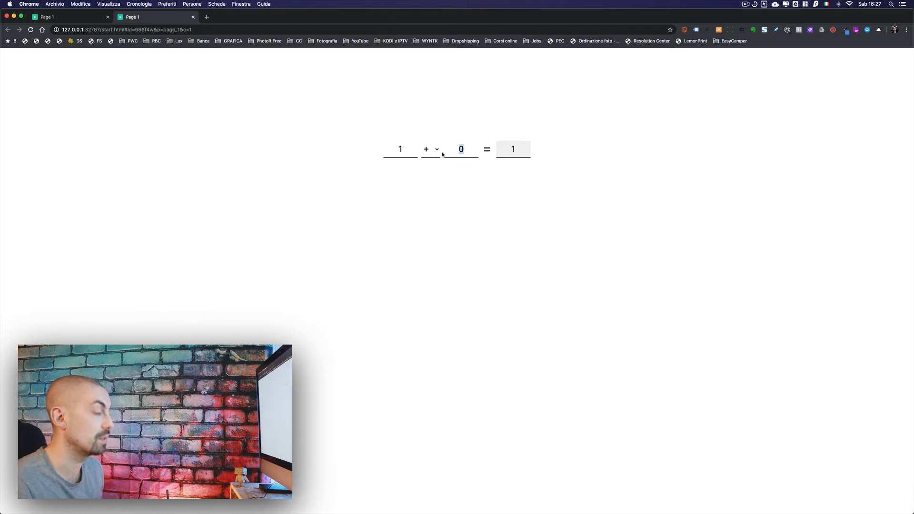
pyautogui.write('5')
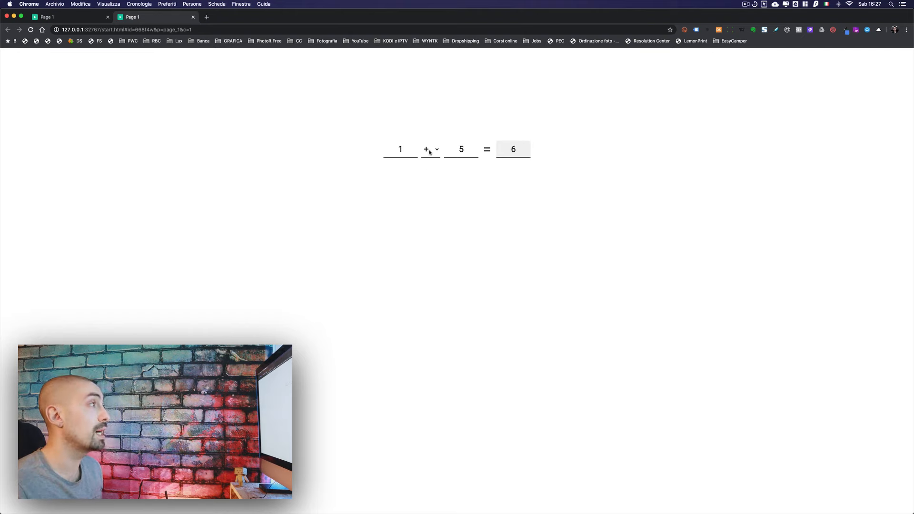
# Step: Switch the operator to - and change the first number to 9 in the preview
pyautogui.click(430, 152)
pyautogui.click(421, 184)
pyautogui.doubleClick(400, 160)
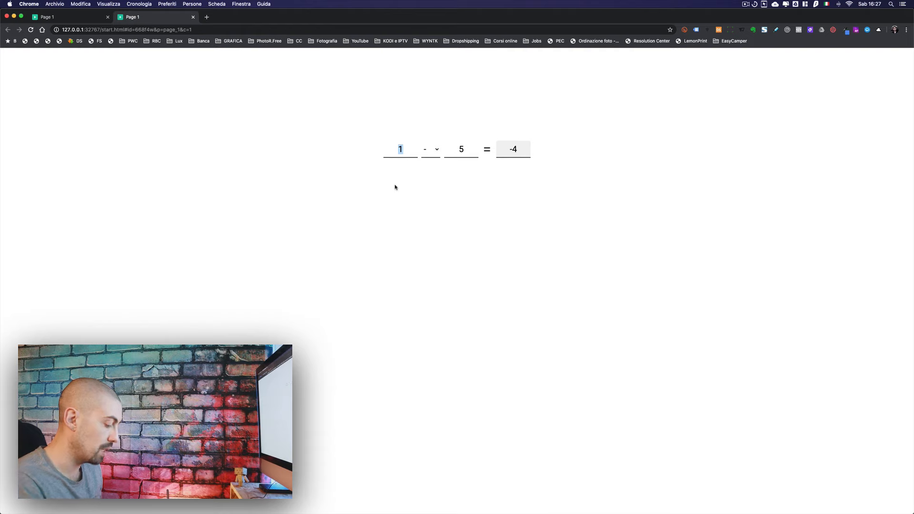
pyautogui.write('9')
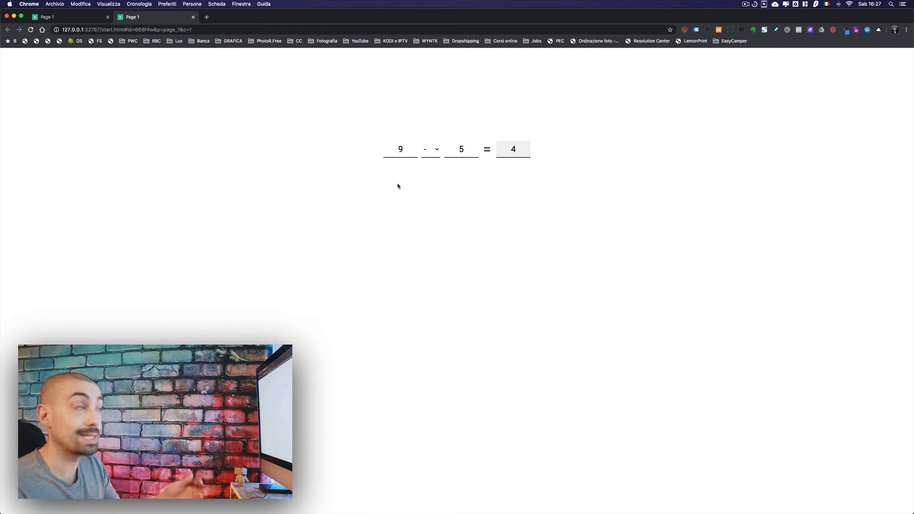